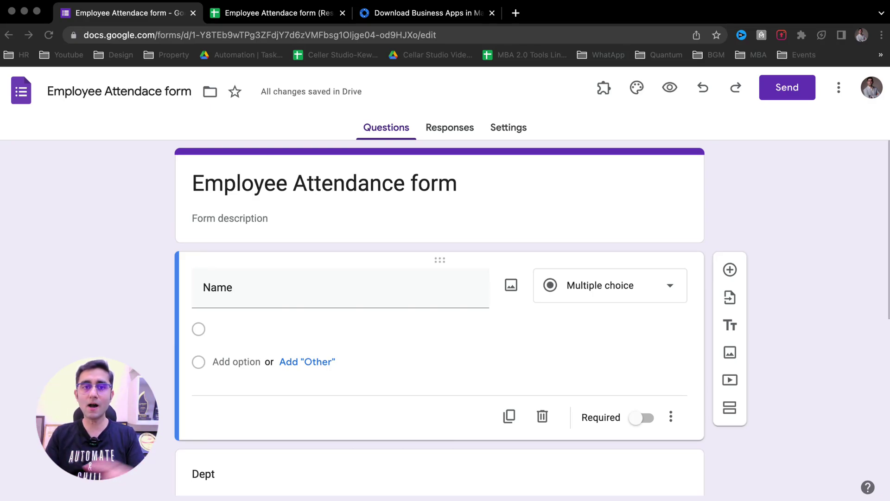
# Scroll through the empty Name and Dept questions, then switch to the responses spreadsheet's Settings sheet.
pyautogui.click(1, 245)
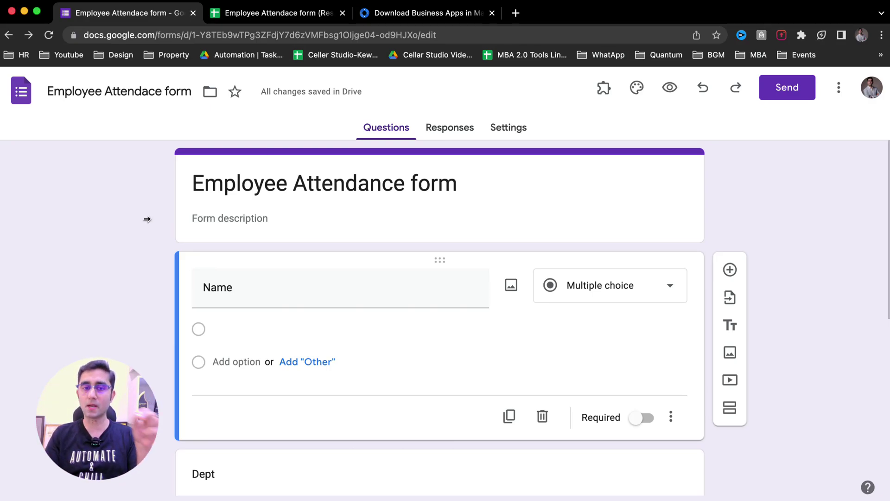
pyautogui.scroll(-5, 378, 303)
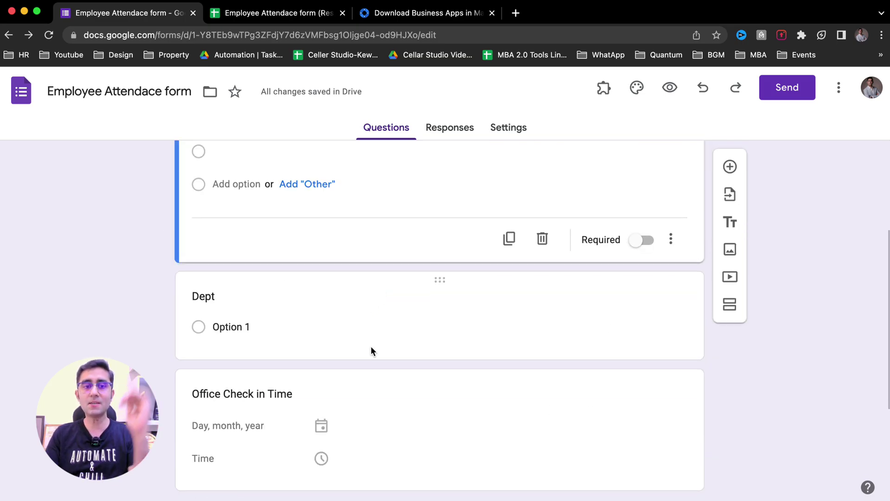
pyautogui.scroll(2, 372, 352)
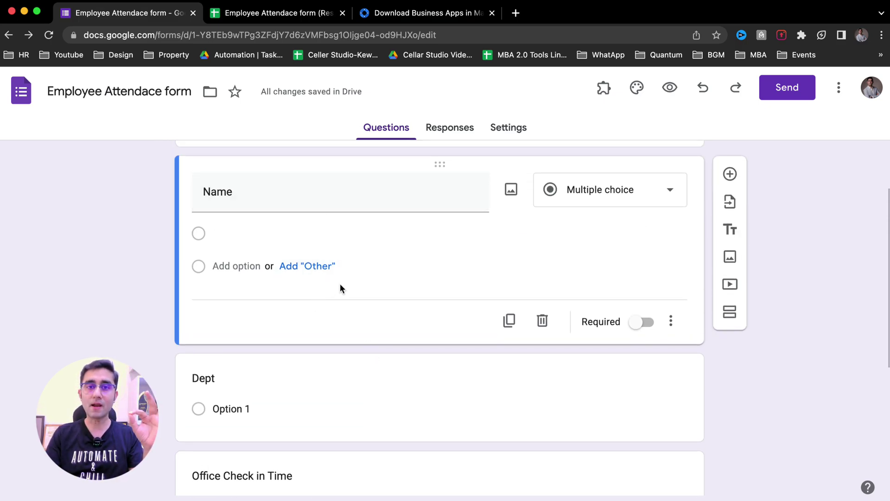
pyautogui.click(272, 14)
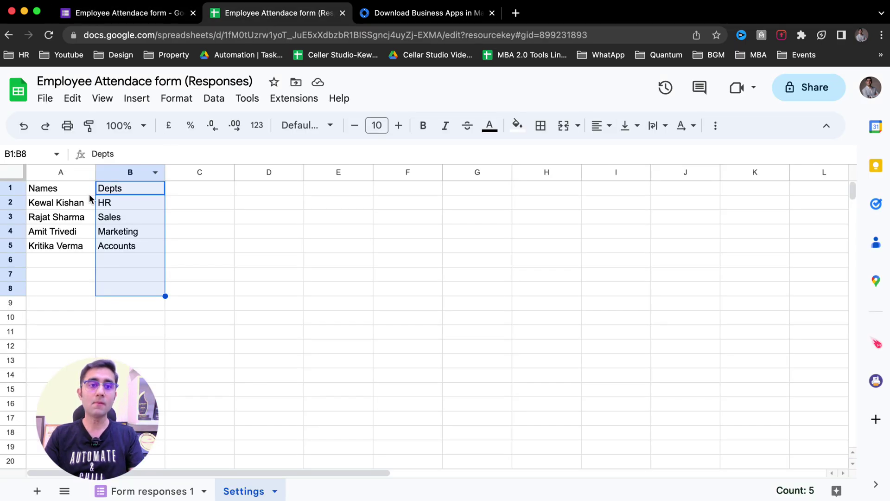
# Select the employee names A2:A9 on the Settings sheet, then go back to the attendance form.
pyautogui.moveTo(56, 204); pyautogui.dragTo(48, 311)
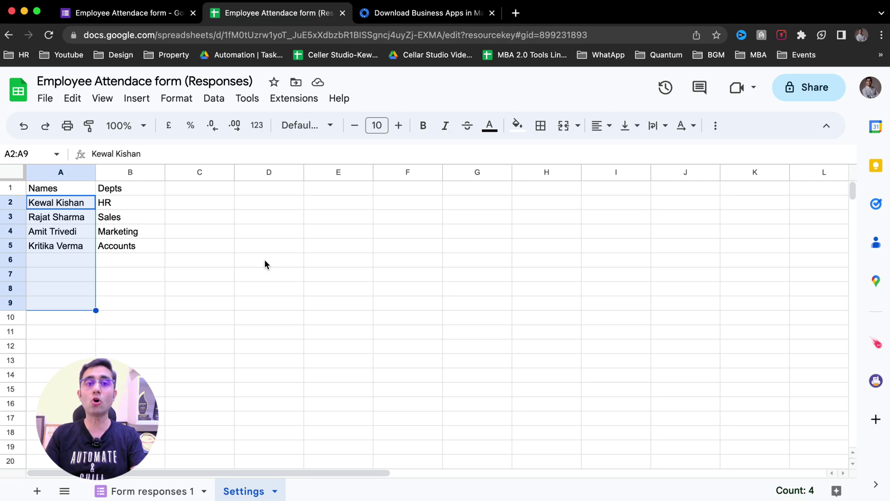
pyautogui.hotkey('ctrl', 'shift', 'Tab')
pyautogui.scroll(2, 301, 226)
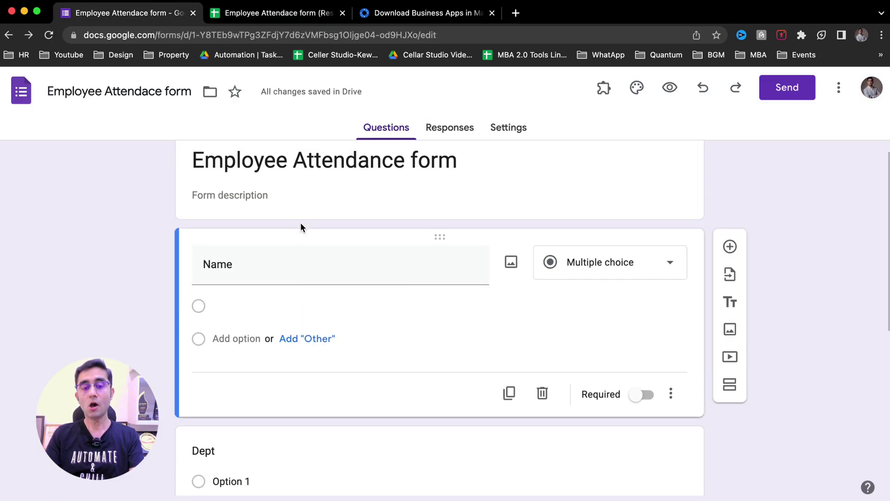
pyautogui.hotkey('ctrl', 'Tab')
pyautogui.click(72, 261)
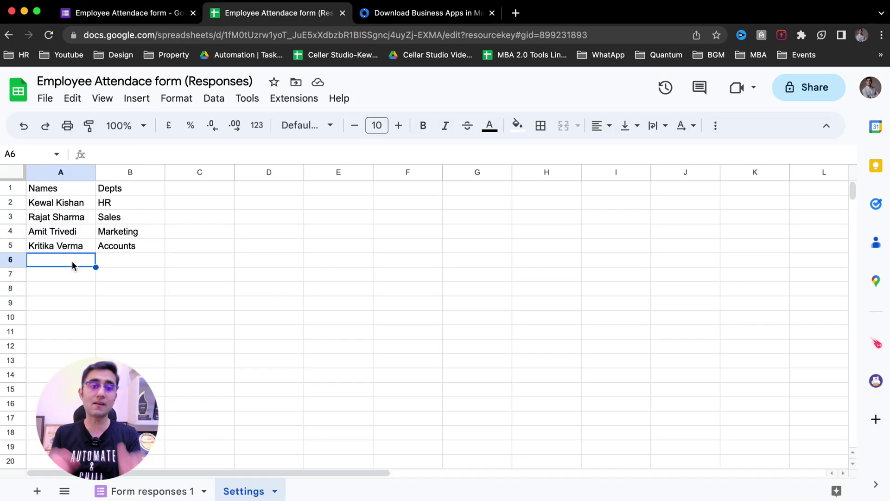
pyautogui.hotkey('ctrl', 'shift', 'Tab')
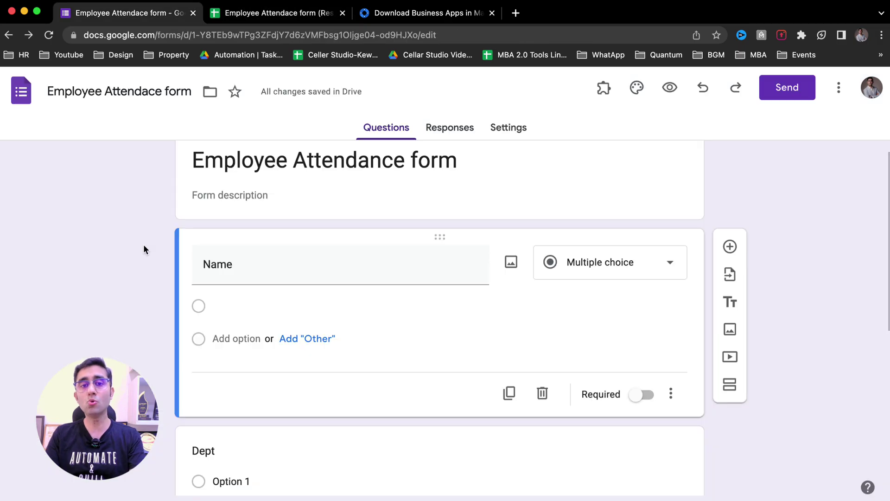
pyautogui.scroll(-1, 358, 320)
pyautogui.scroll(-3, 357, 320)
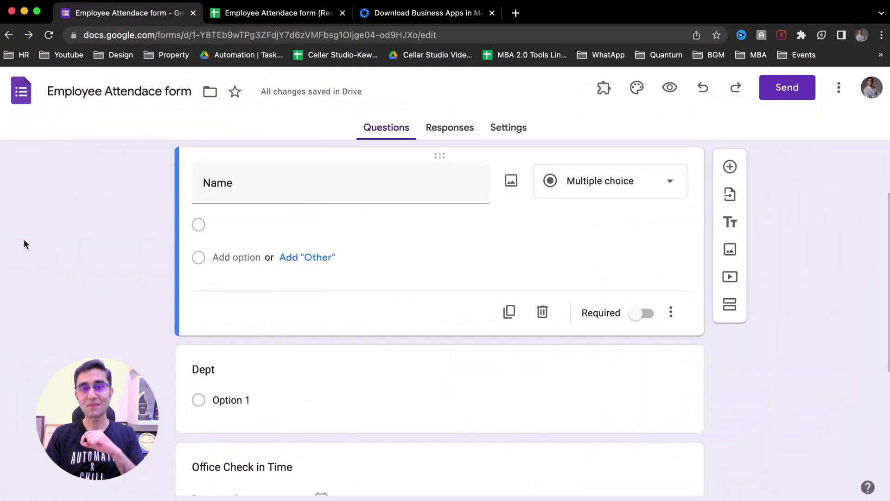
# Search the Workspace Marketplace for 'form range' and open the Form Ranger app page.
pyautogui.click(432, 14)
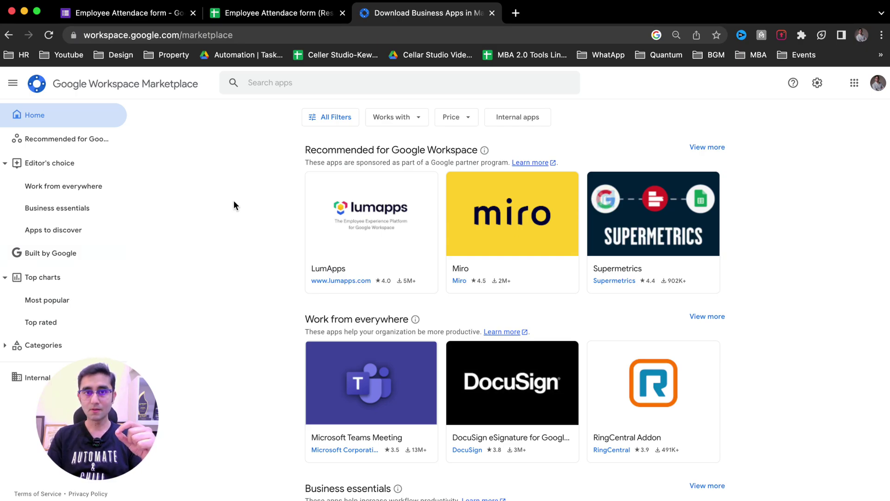
pyautogui.click(379, 78)
pyautogui.write('form ')
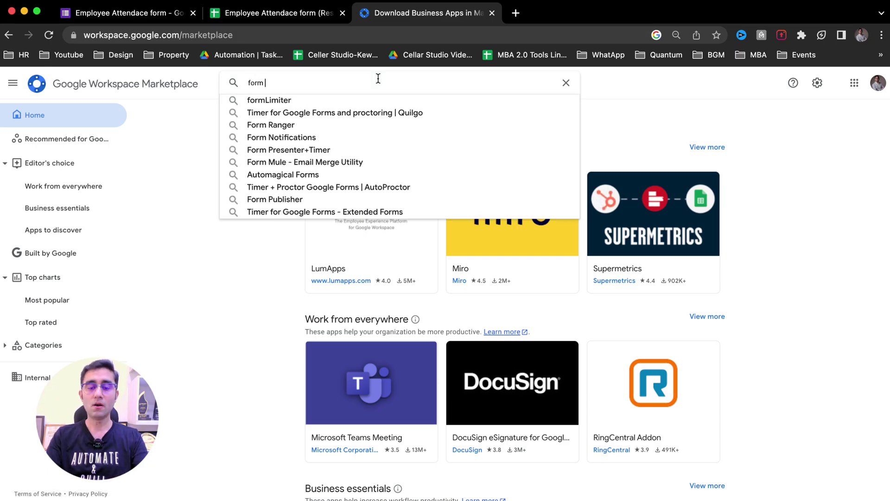
pyautogui.write('ranger')
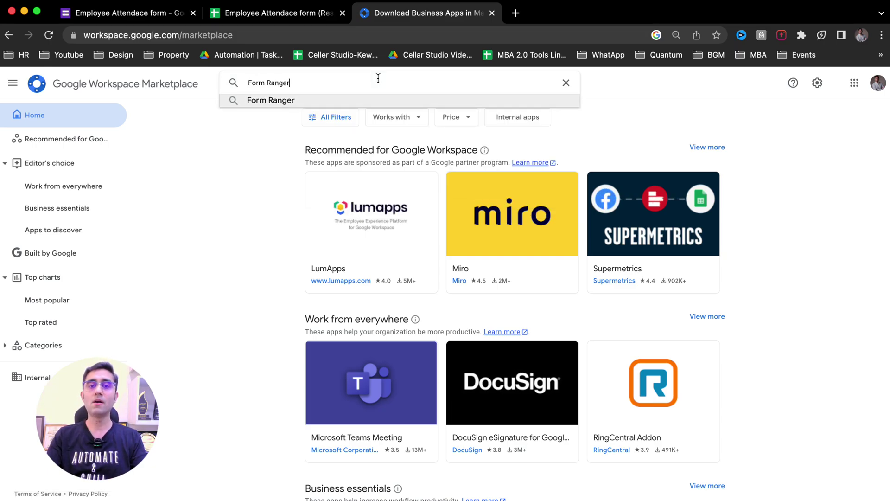
pyautogui.press('Return')
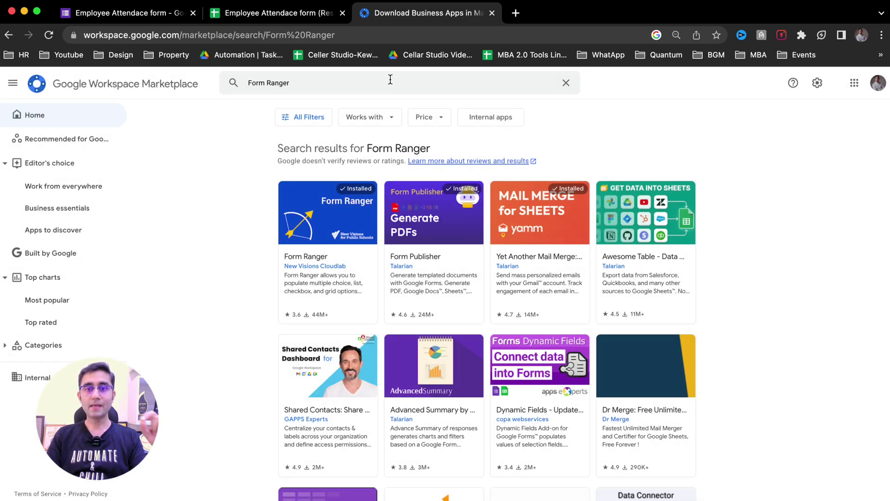
pyautogui.click(303, 214)
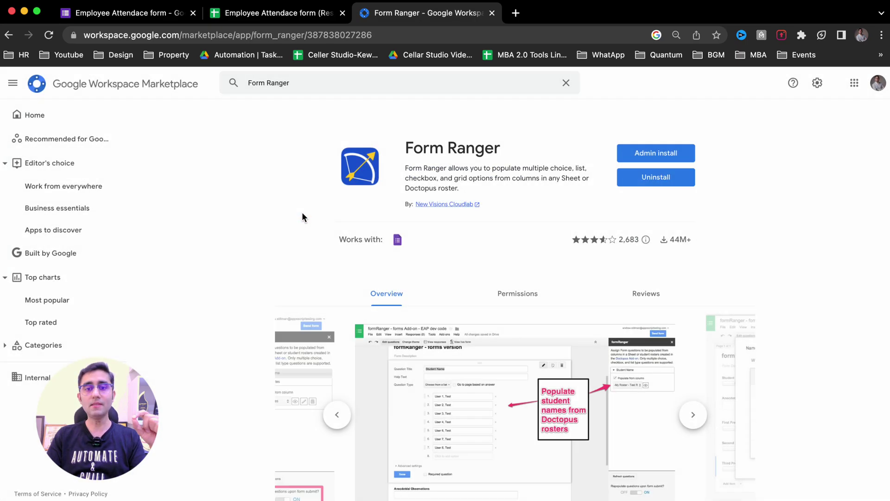
# Highlight Form Ranger's description of populating choices, checkboxes, grids and using any sheet as source.
pyautogui.scroll(5, 470, 168)
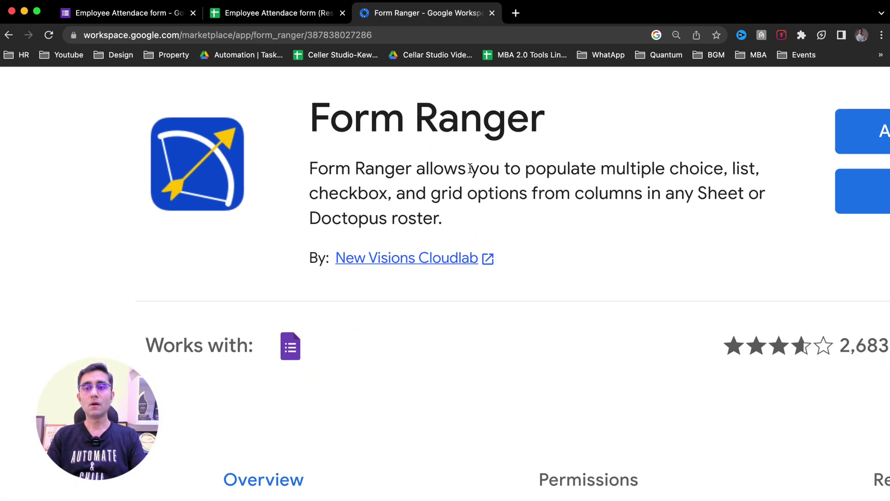
pyautogui.moveTo(470, 168); pyautogui.dragTo(698, 168)
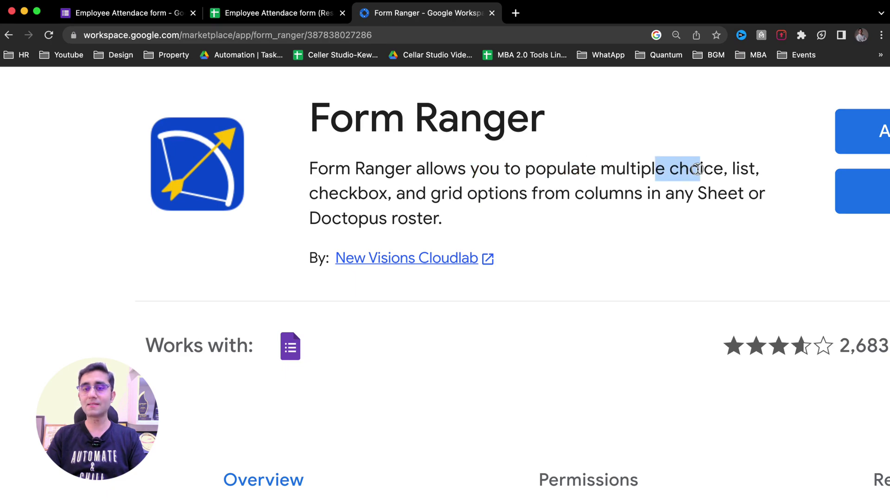
pyautogui.moveTo(323, 195); pyautogui.dragTo(530, 194)
pyautogui.click(552, 193)
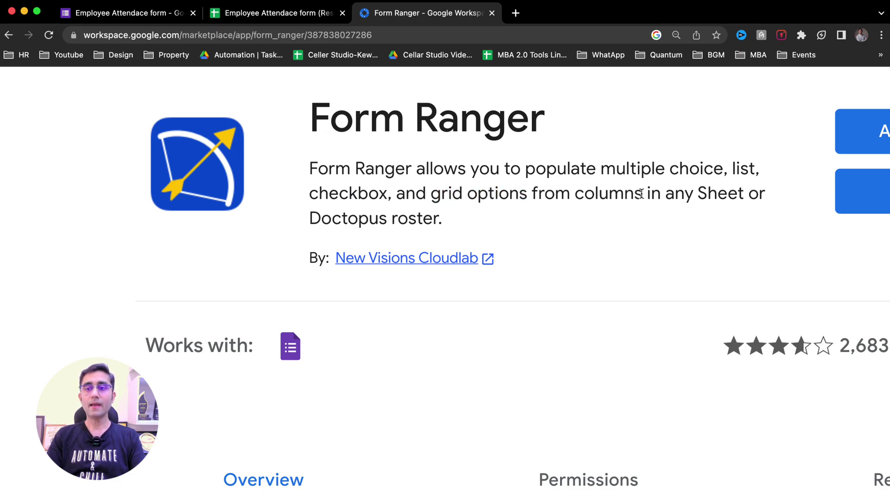
pyautogui.moveTo(641, 194); pyautogui.dragTo(710, 194)
pyautogui.press('super+minus')
pyautogui.press('super+minus')
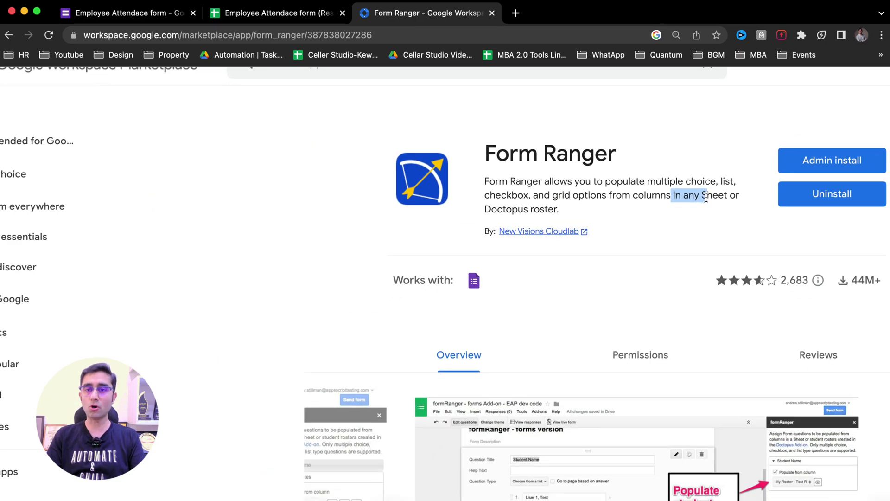
pyautogui.press('super+minus')
pyautogui.press('super+minus')
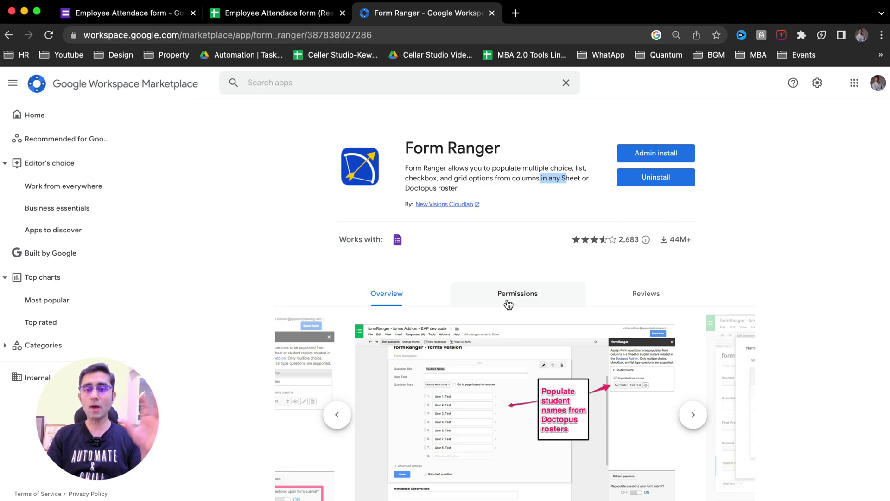
pyautogui.click(490, 232)
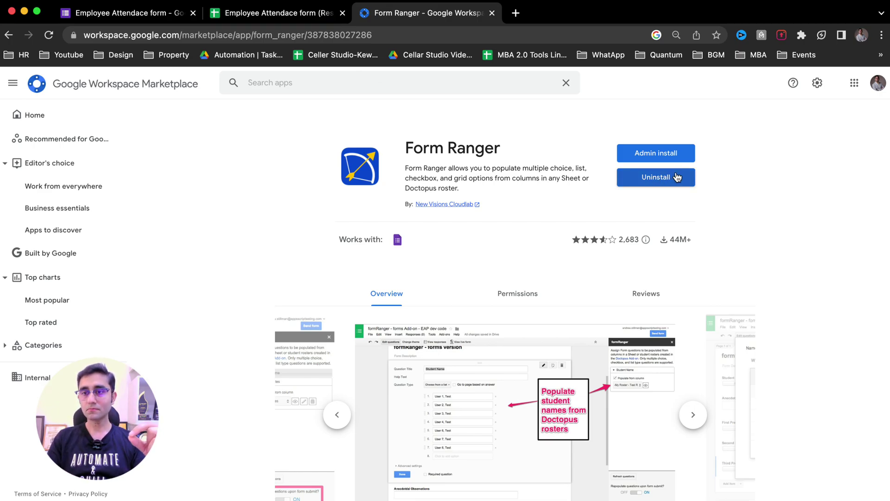
# Check Form Ranger's Works with Google Forms info, then return to the attendance form editor.
pyautogui.scroll(5, 679, 249)
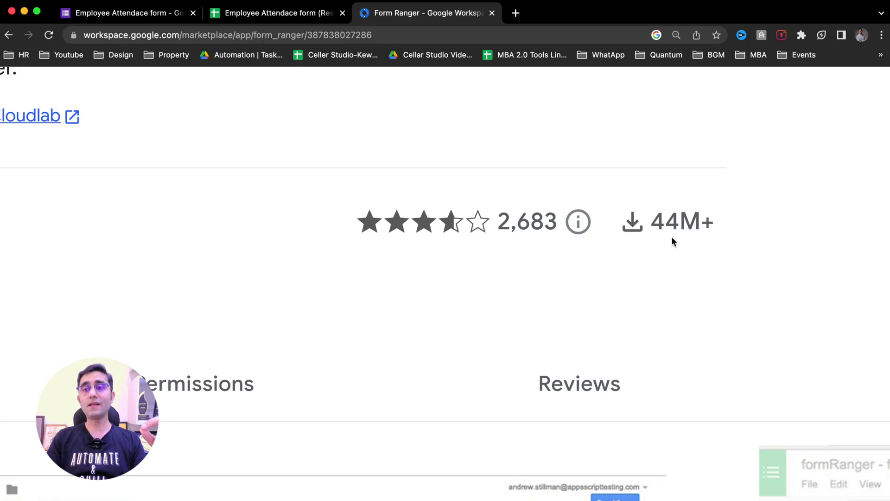
pyautogui.scroll(-5, 620, 301)
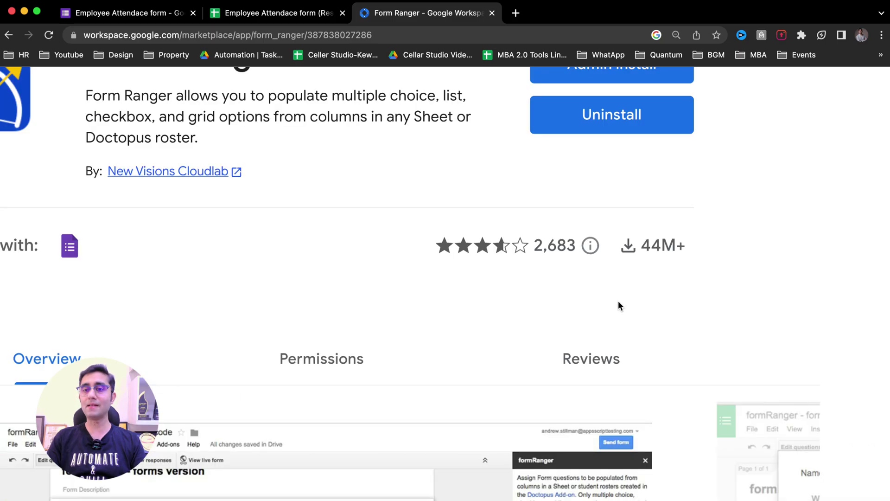
pyautogui.moveTo(398, 242)
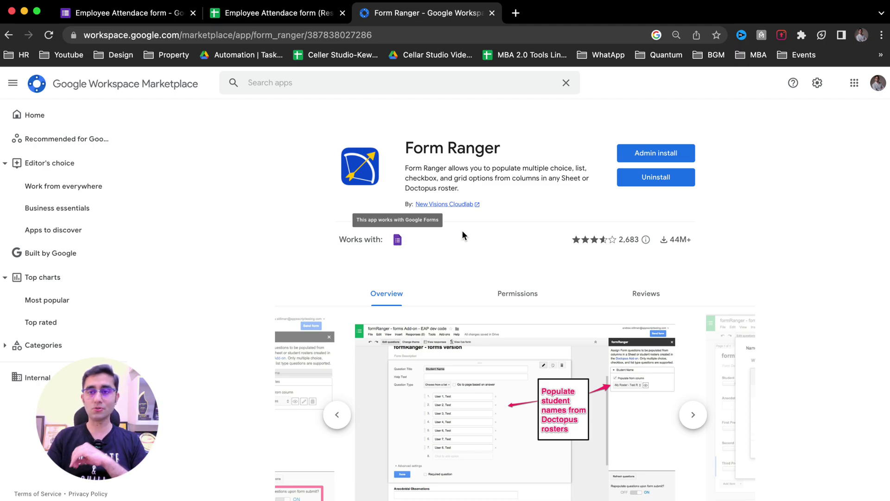
pyautogui.click(139, 20)
pyautogui.scroll(2, 65, 205)
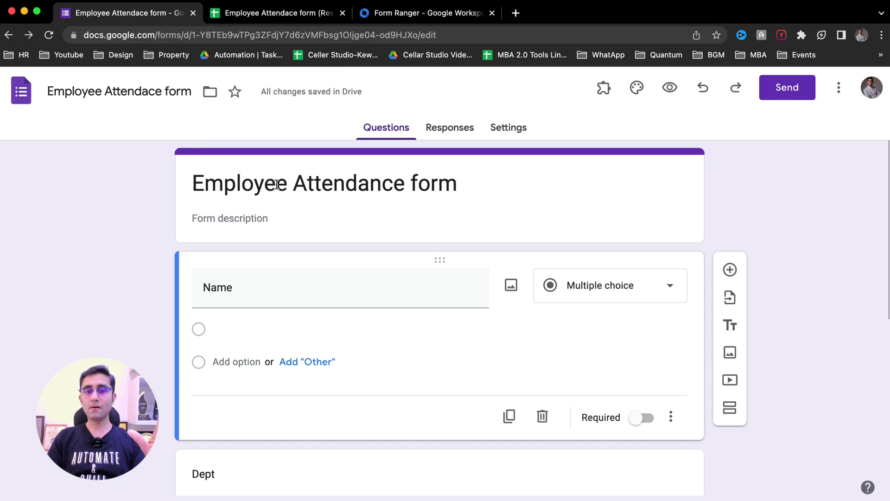
# Let the Name question's empty option revert to Option 1, then switch to the responses spreadsheet.
pyautogui.scroll(-3, 277, 184)
pyautogui.scroll(-4, 280, 168)
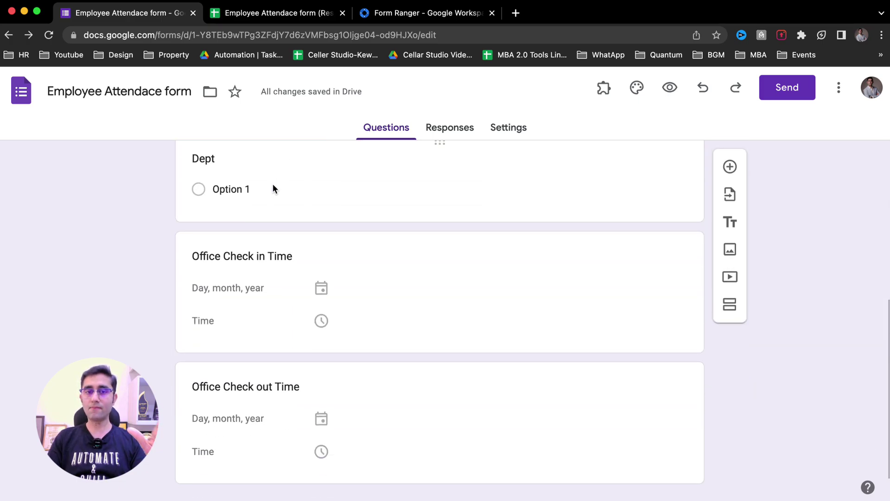
pyautogui.scroll(-1, 289, 268)
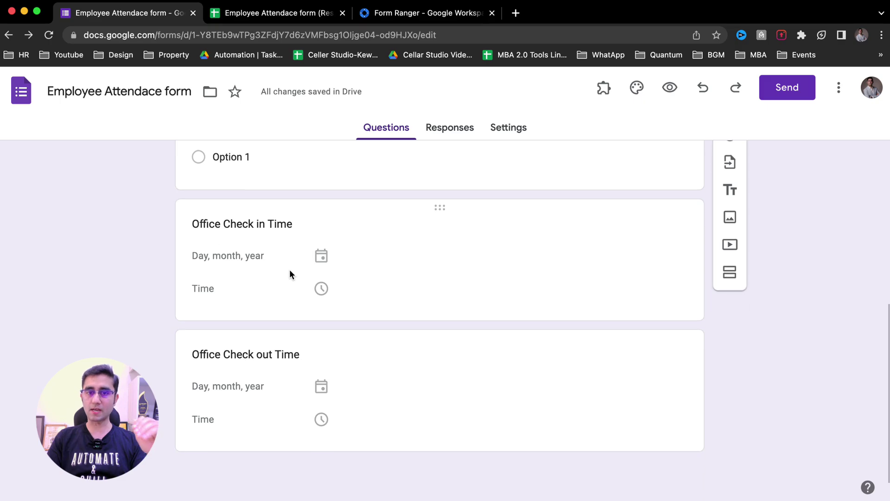
pyautogui.scroll(10, 282, 364)
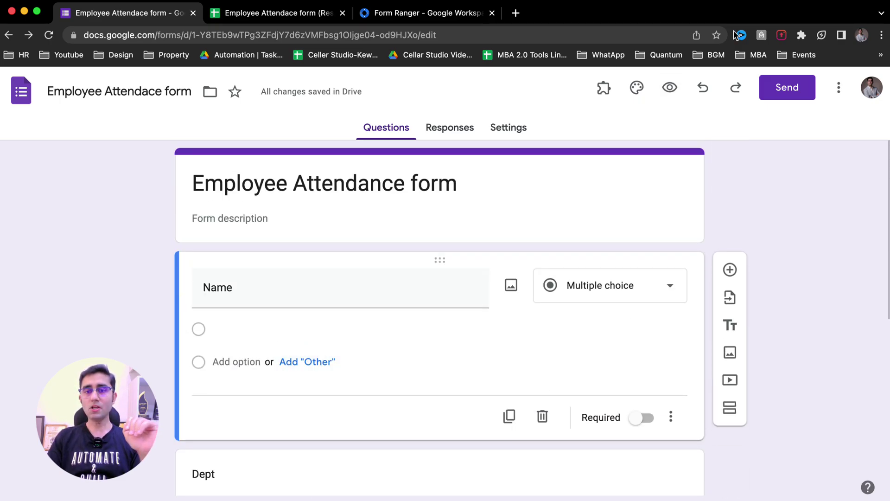
pyautogui.scroll(-3, 357, 330)
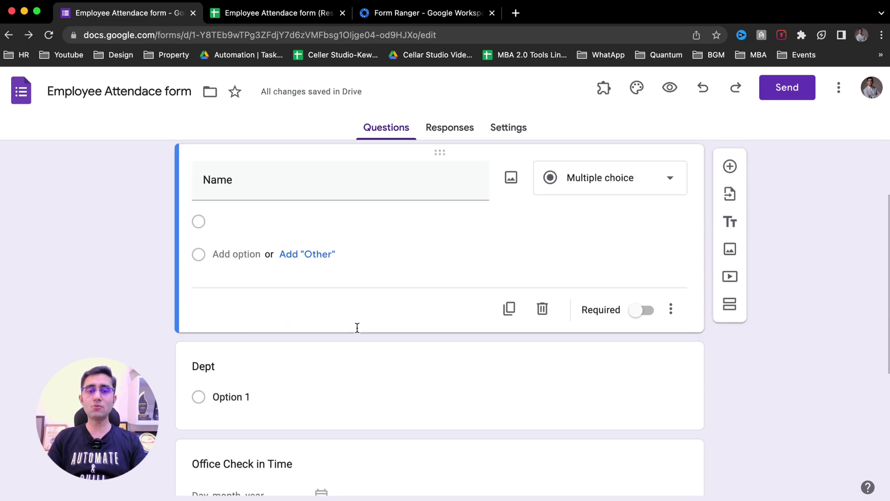
pyautogui.click(229, 224)
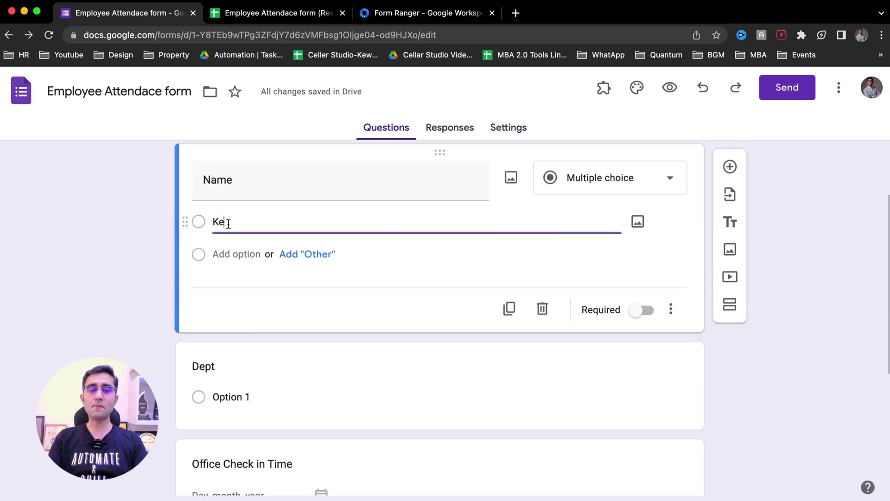
pyautogui.click(29, 242)
pyautogui.hotkey('ctrl', 'Tab')
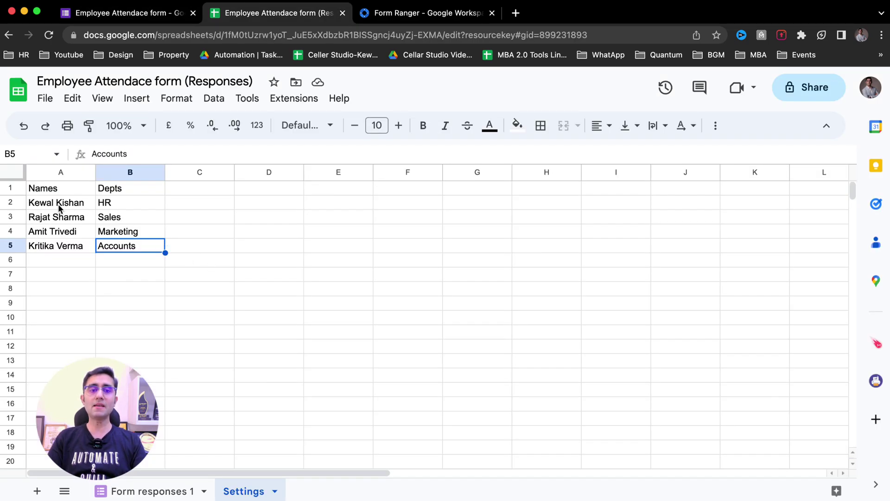
# Highlight the names A2:A8, departments B2:B6 and names range A2:A9, then return to the form.
pyautogui.moveTo(58, 204); pyautogui.dragTo(44, 292)
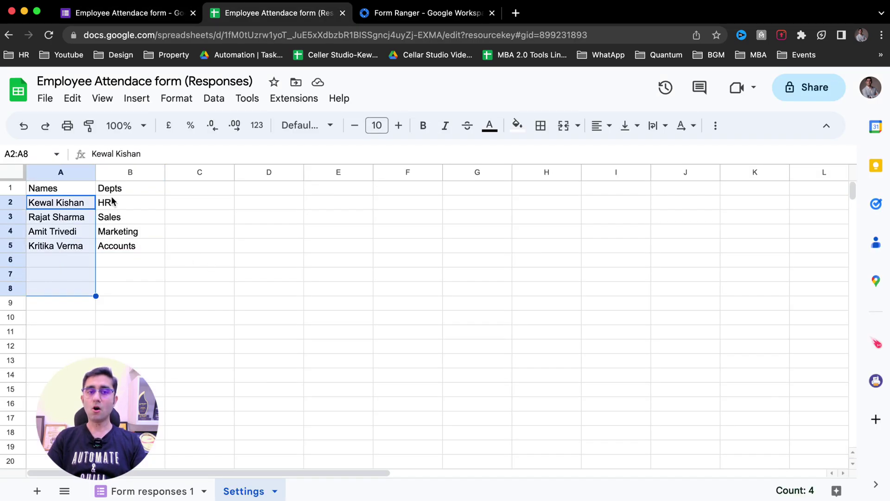
pyautogui.moveTo(110, 202); pyautogui.dragTo(120, 262)
pyautogui.click(240, 228)
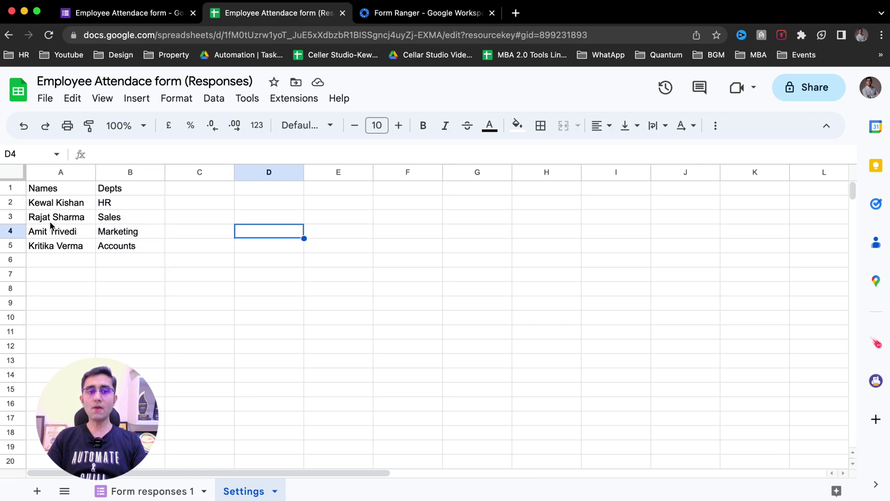
pyautogui.moveTo(40, 207); pyautogui.dragTo(38, 297)
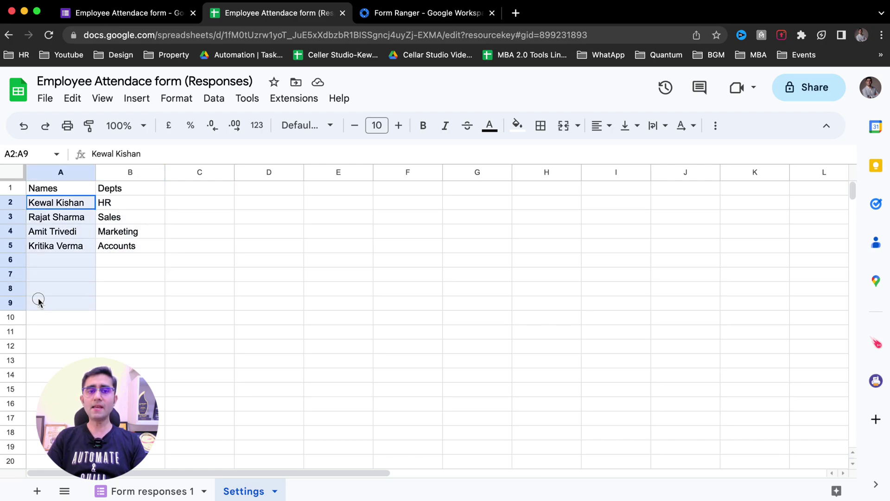
pyautogui.click(45, 264)
pyautogui.hotkey('ctrl', 'shift', 'Tab')
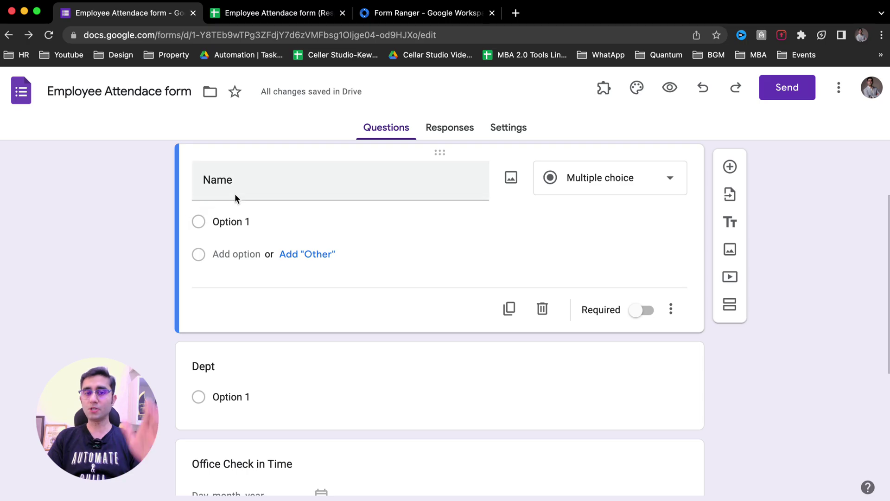
# Scroll the attendance form's questions, then show its installed add-ons including Form Ranger.
pyautogui.scroll(-4, 264, 269)
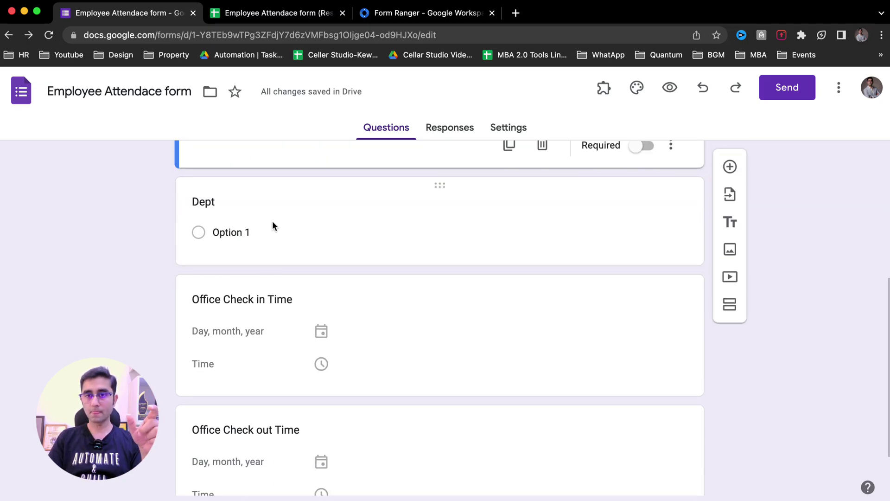
pyautogui.scroll(6, 272, 225)
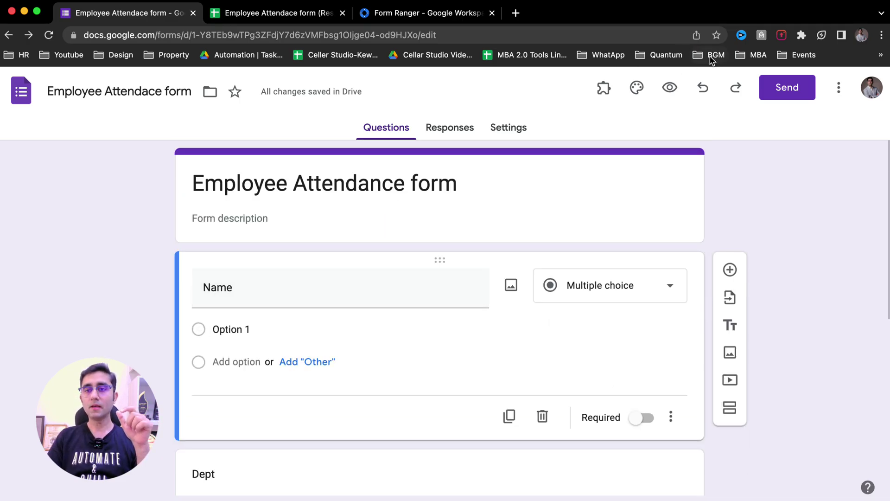
pyautogui.click(594, 91)
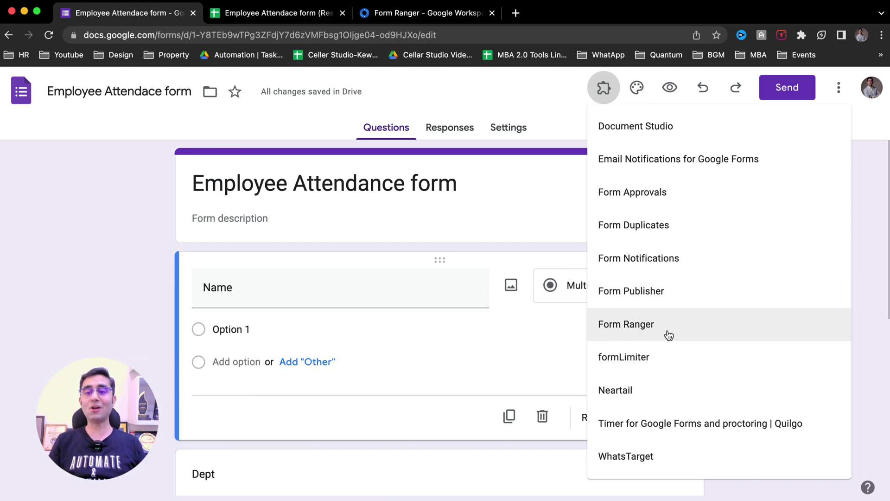
# Check the Form Ranger Marketplace page, reload the form, and launch Form Ranger from Add-ons.
pyautogui.scroll(5, 668, 334)
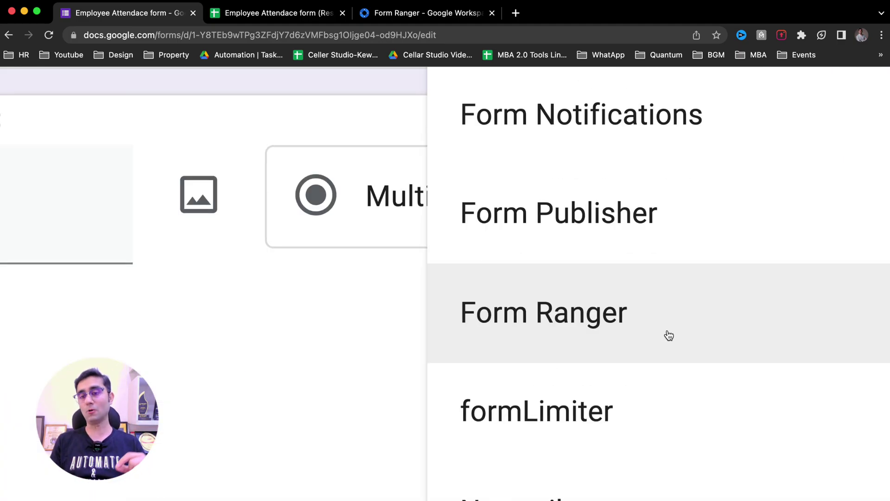
pyautogui.scroll(-5, 669, 335)
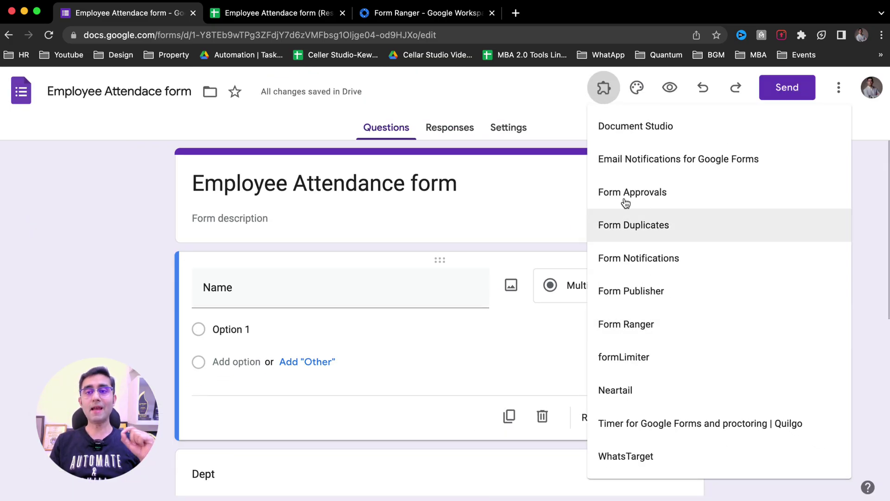
pyautogui.click(438, 19)
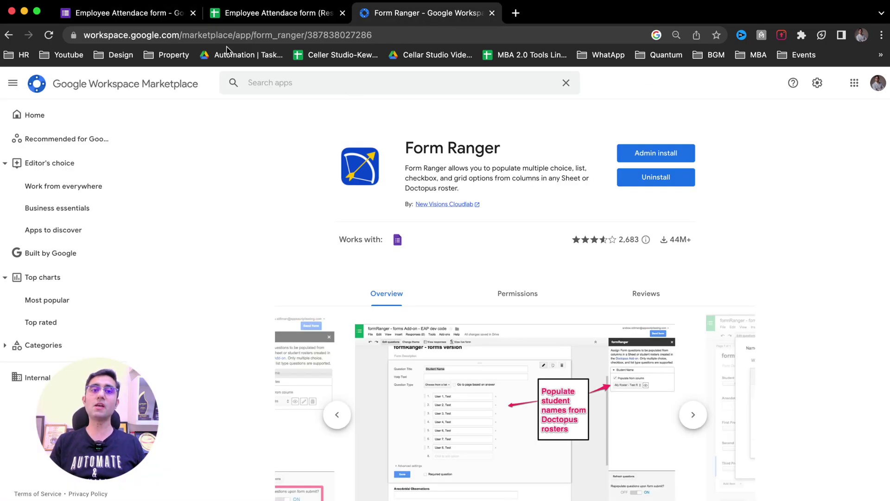
pyautogui.click(173, 15)
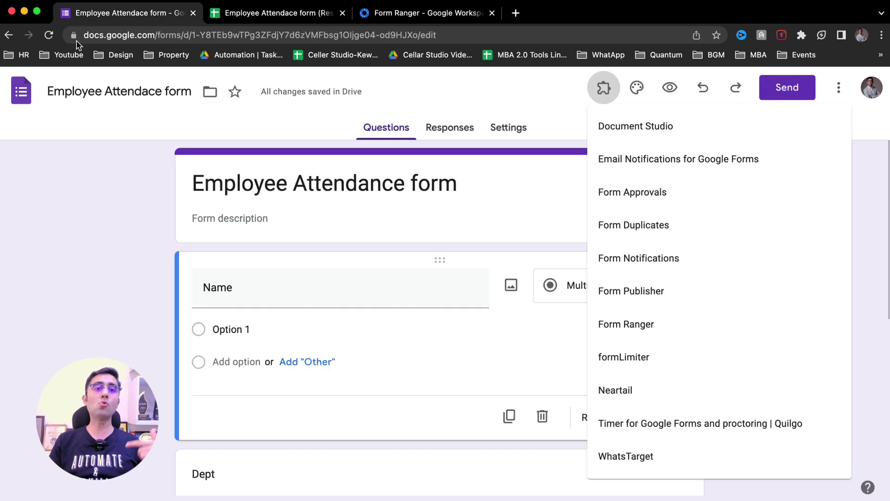
pyautogui.click(49, 35)
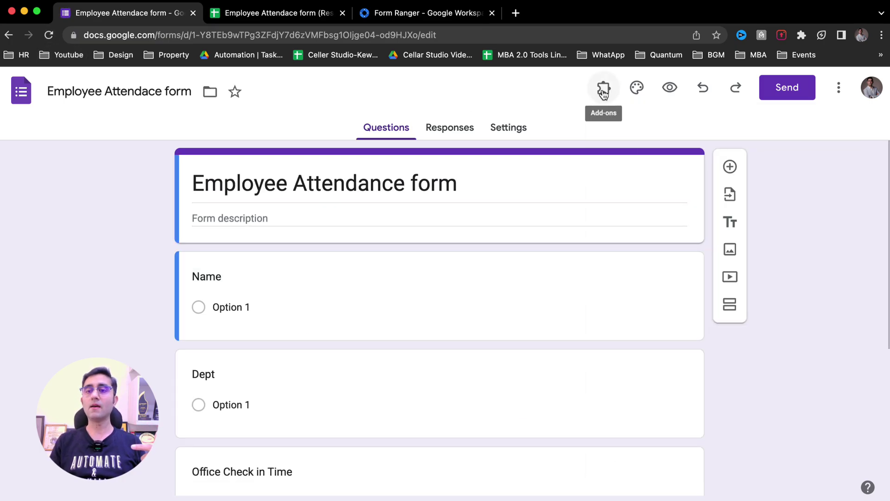
pyautogui.click(603, 90)
pyautogui.click(650, 324)
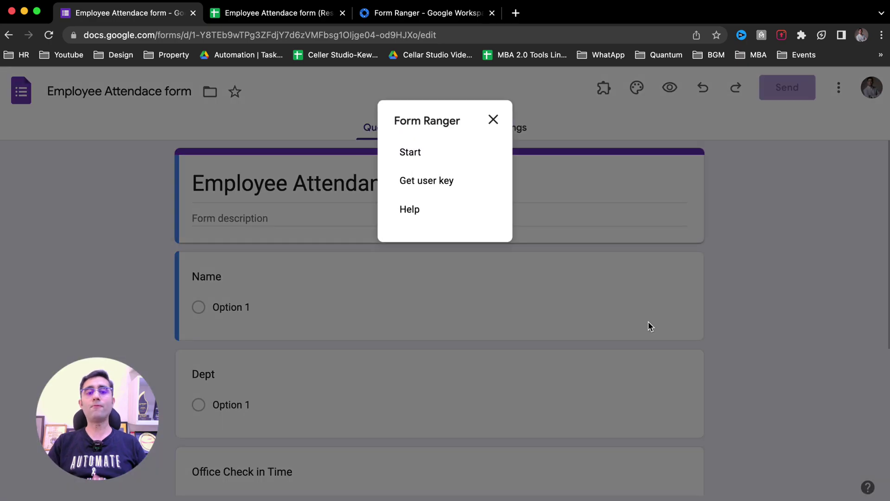
# Start Form Ranger, browse the sidebar's Name and Dept questions, and select the Dept question.
pyautogui.click(410, 152)
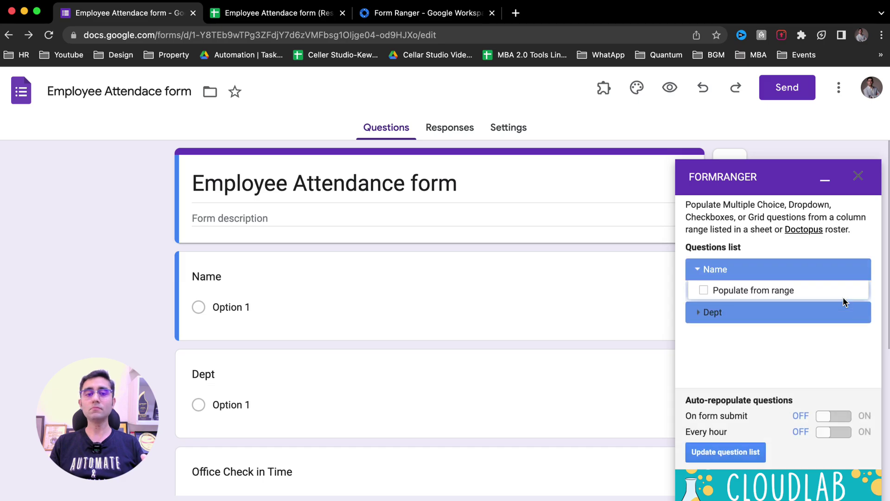
pyautogui.scroll(5, 843, 297)
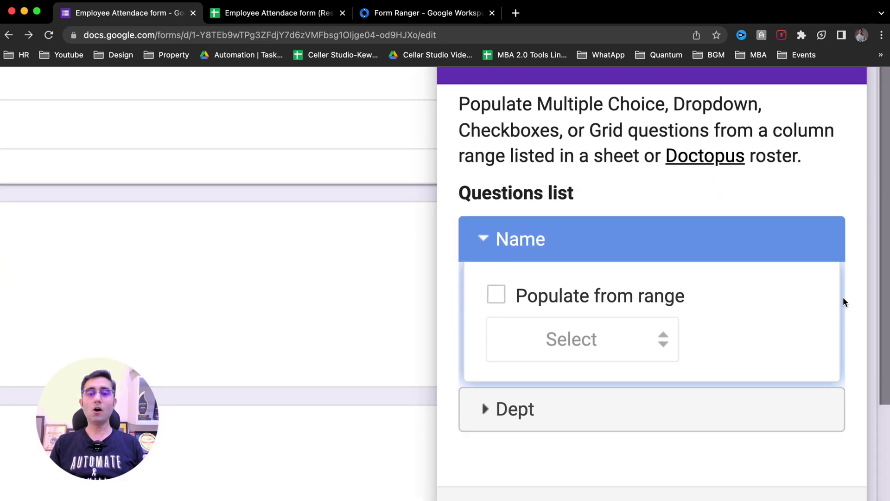
pyautogui.scroll(3, 843, 297)
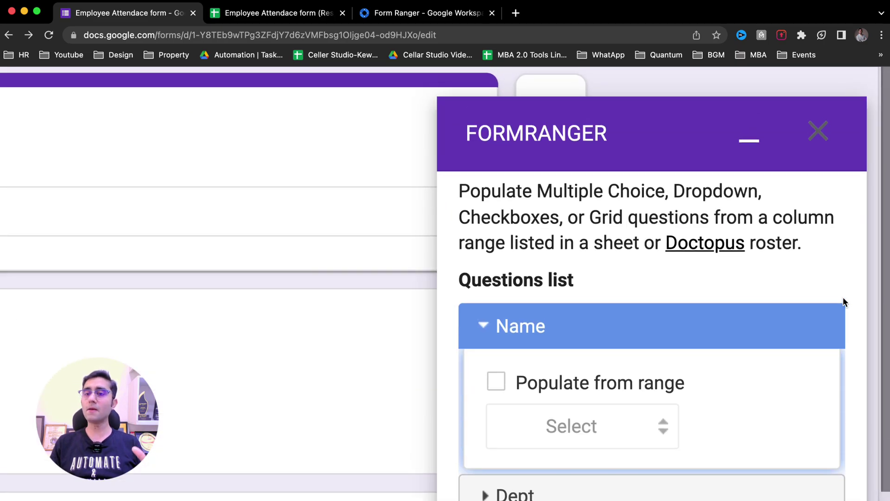
pyautogui.scroll(-2, 844, 297)
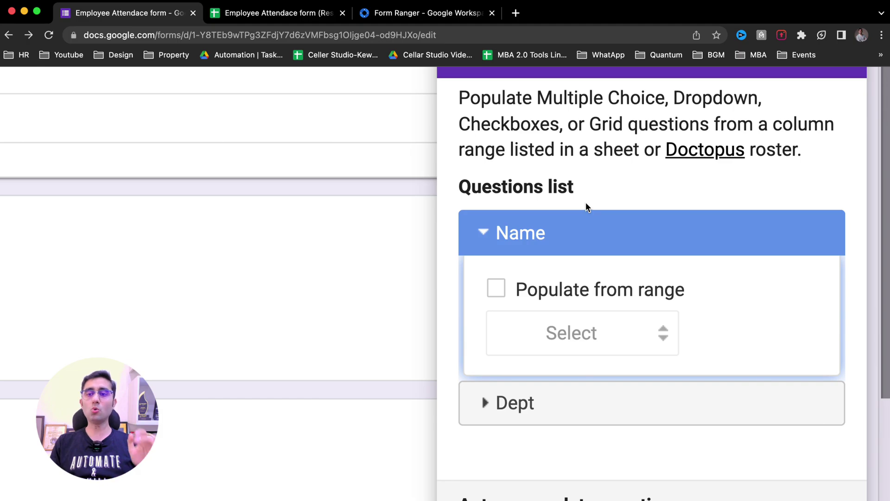
pyautogui.scroll(-2, 585, 202)
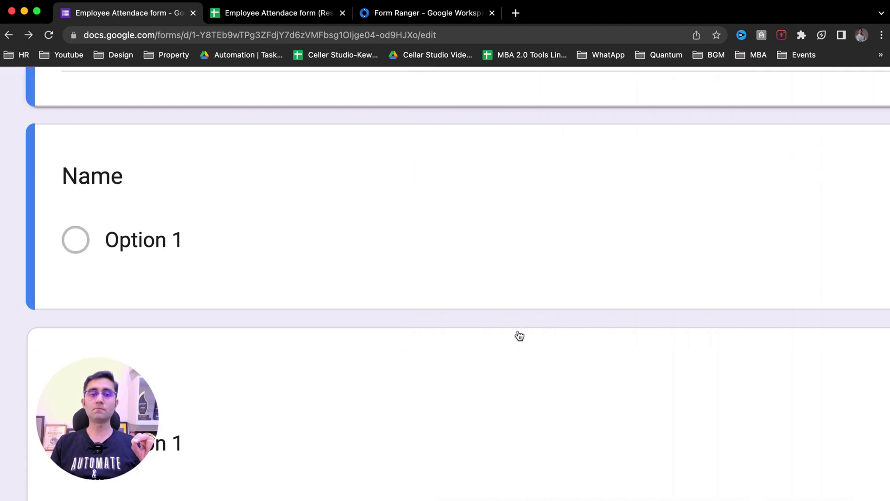
pyautogui.scroll(-3, 387, 374)
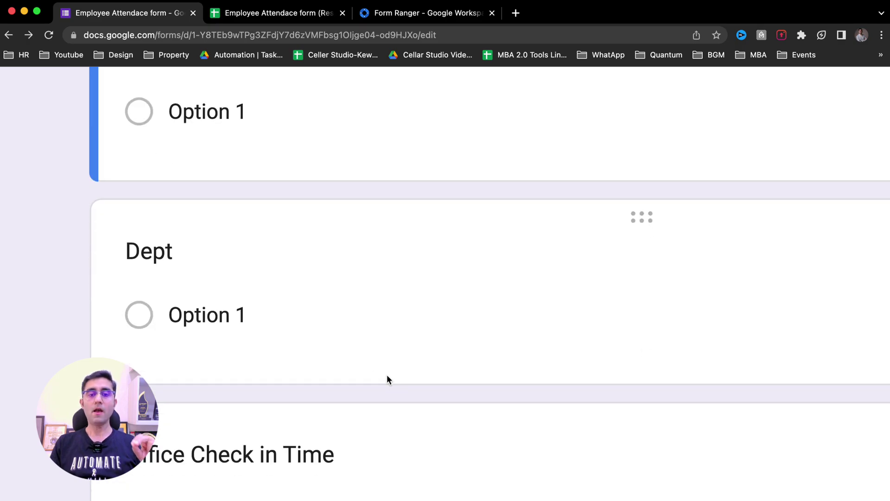
pyautogui.scroll(-5, 387, 374)
pyautogui.scroll(8, 387, 370)
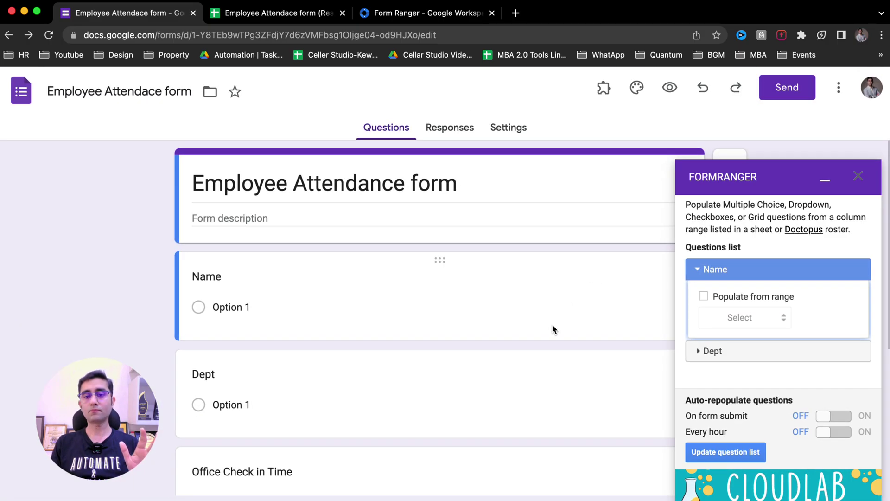
pyautogui.scroll(-4, 552, 324)
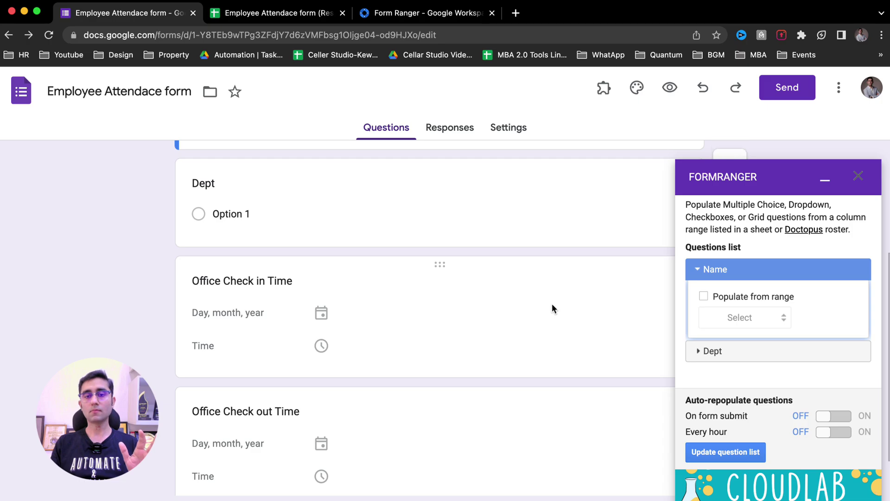
pyautogui.click(574, 208)
# Keep Dept as Multiple choice and enable 'Populate from range' for the Name question.
pyautogui.click(580, 194)
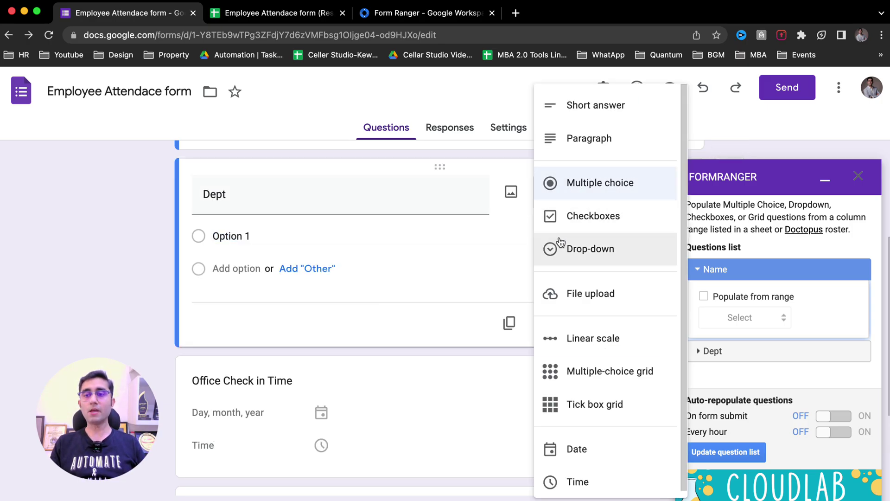
pyautogui.click(120, 246)
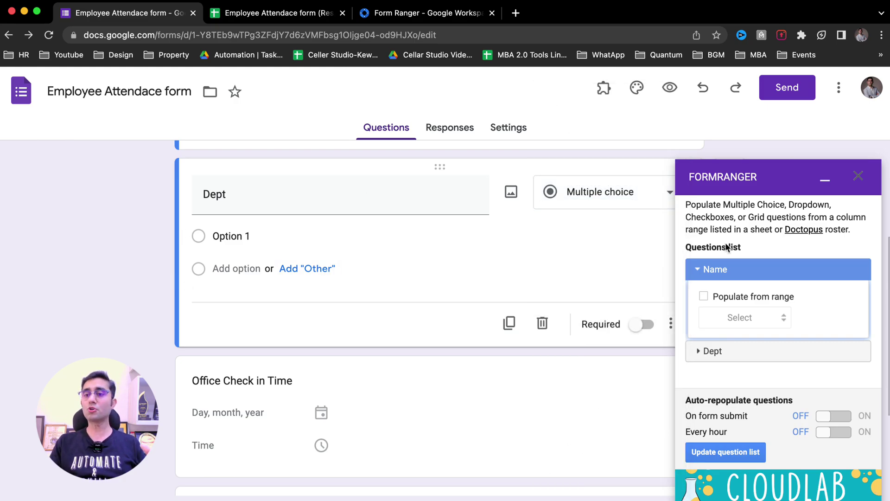
pyautogui.scroll(5, 800, 285)
pyautogui.scroll(-5, 801, 284)
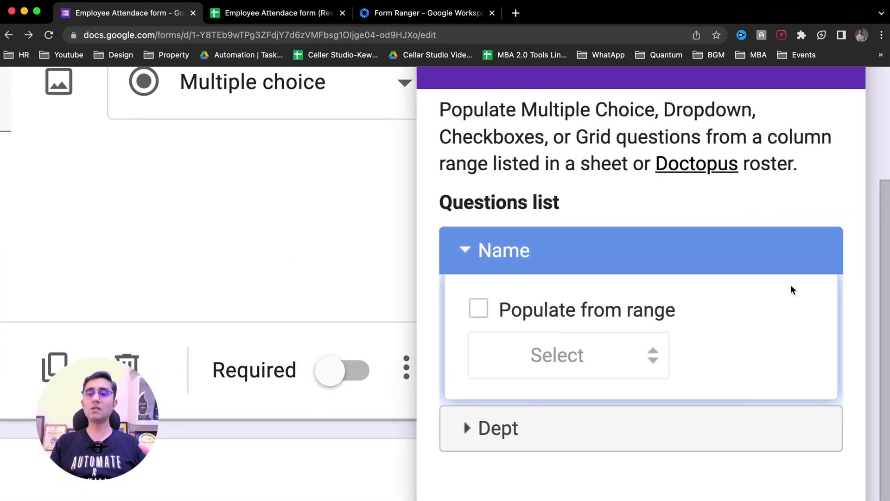
pyautogui.scroll(-2, 791, 284)
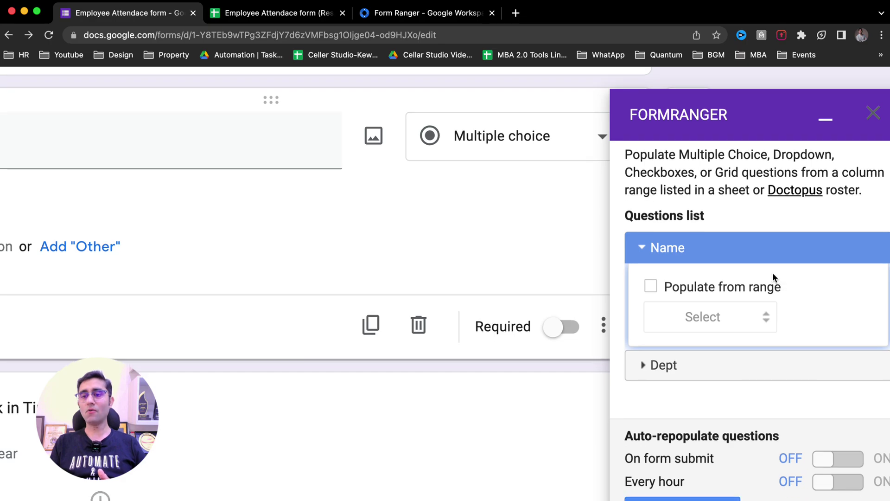
pyautogui.hscroll(2, 796, 268)
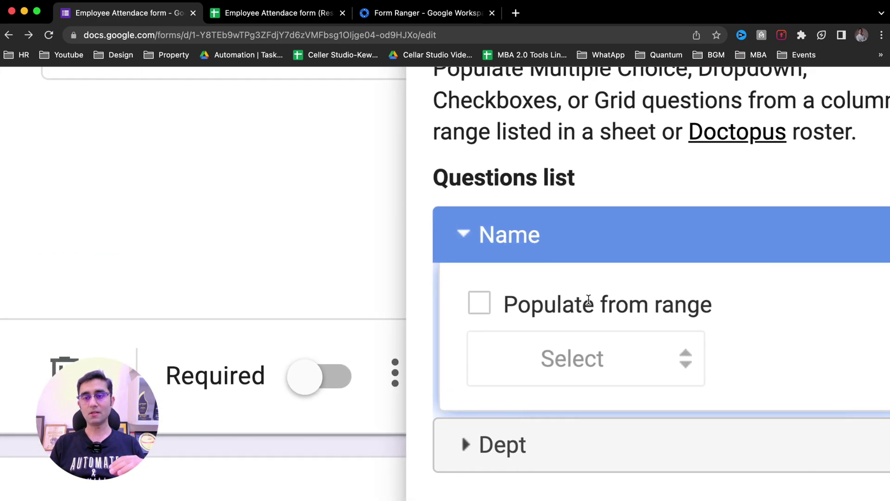
pyautogui.hscroll(2, 589, 299)
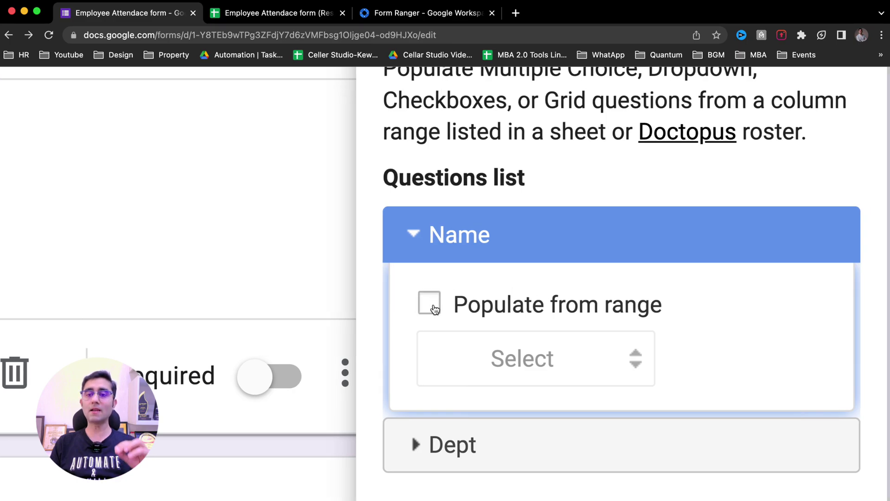
pyautogui.click(435, 308)
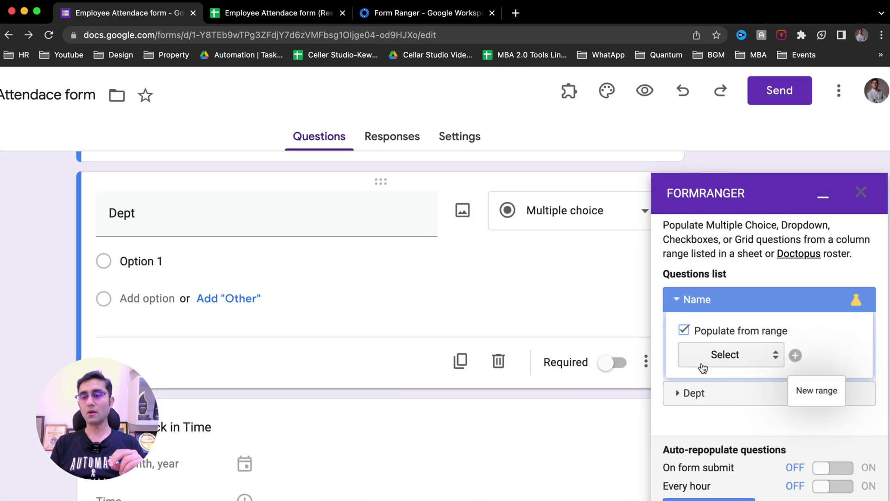
# Add a new Form Ranger range using the Employee Attendance responses spreadsheet as its source.
pyautogui.click(795, 356)
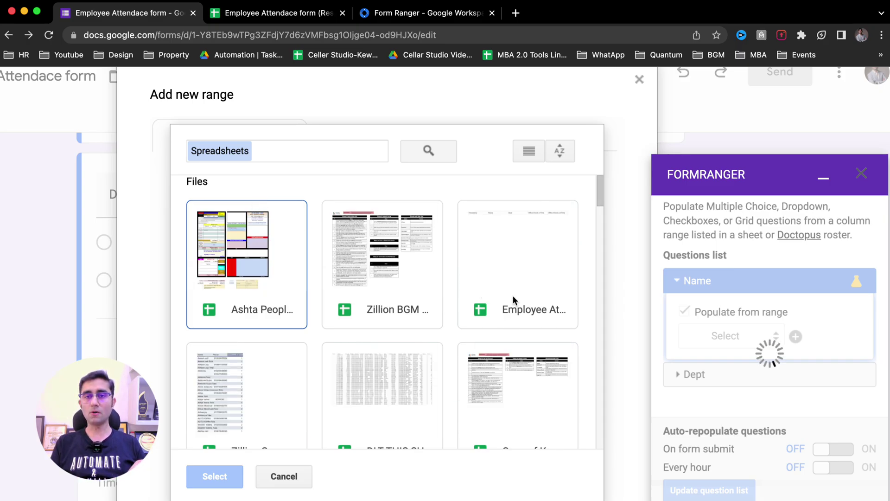
pyautogui.scroll(-5, 512, 295)
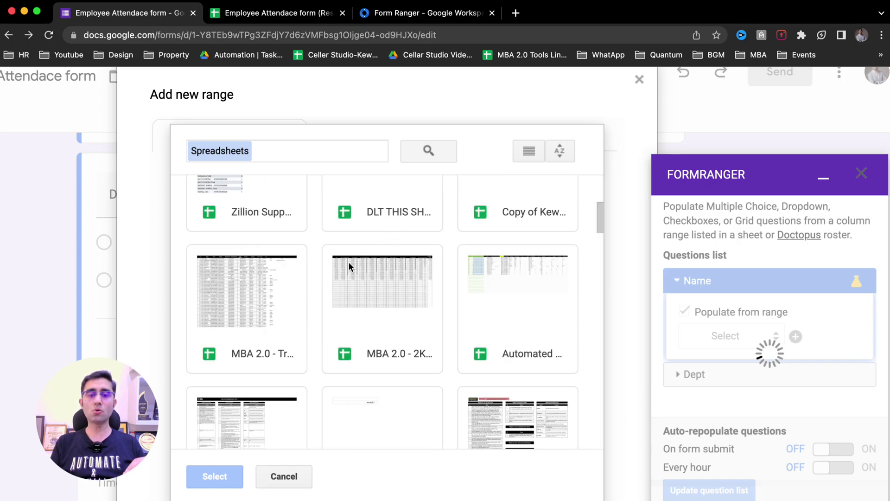
pyautogui.scroll(5, 377, 252)
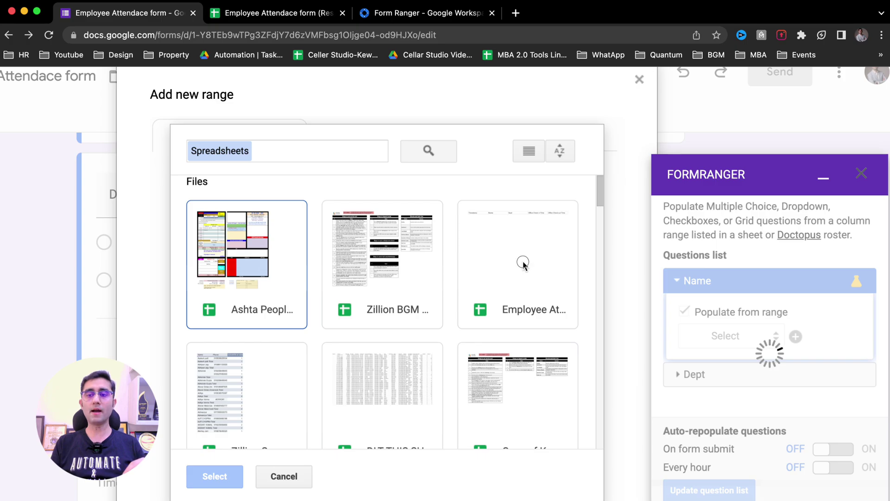
pyautogui.scroll(-5, 522, 262)
pyautogui.scroll(5, 522, 261)
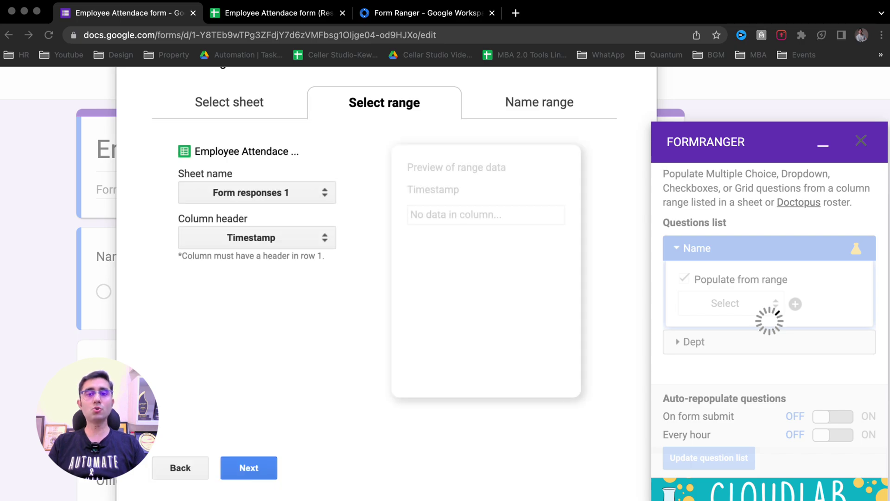
# Check which sheets the Sheet name dropdown offers, then bring up the spreadsheet's Settings sheet.
pyautogui.click(358, 395)
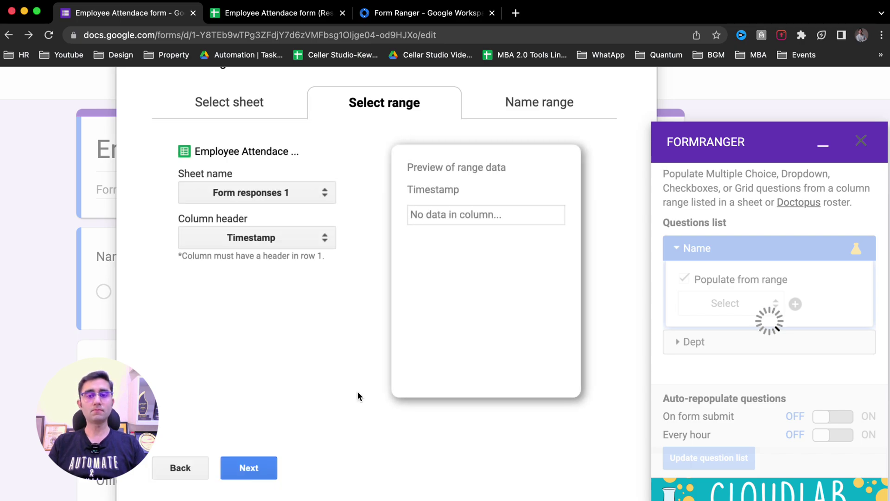
pyautogui.click(265, 18)
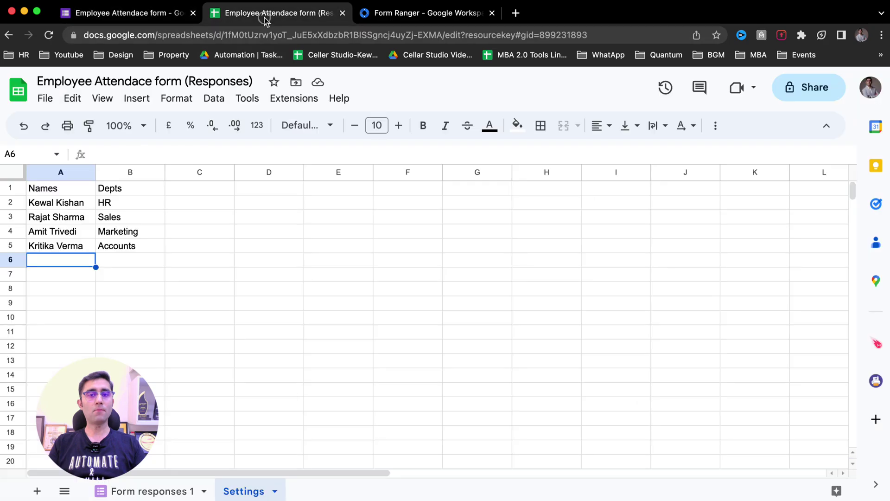
pyautogui.click(160, 18)
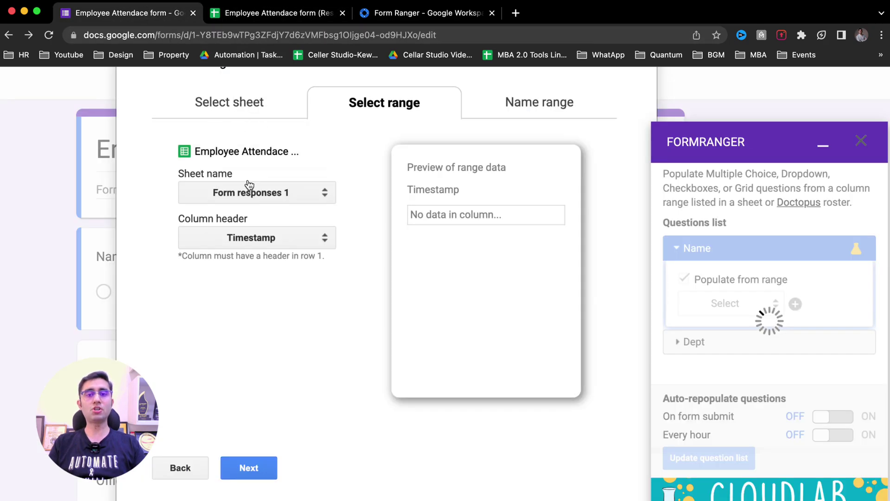
pyautogui.click(239, 192)
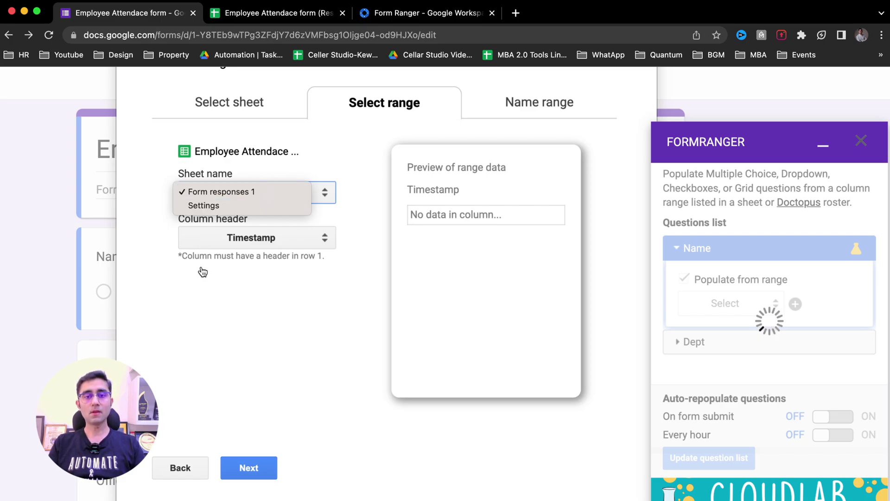
pyautogui.hotkey('ctrl', 'Tab')
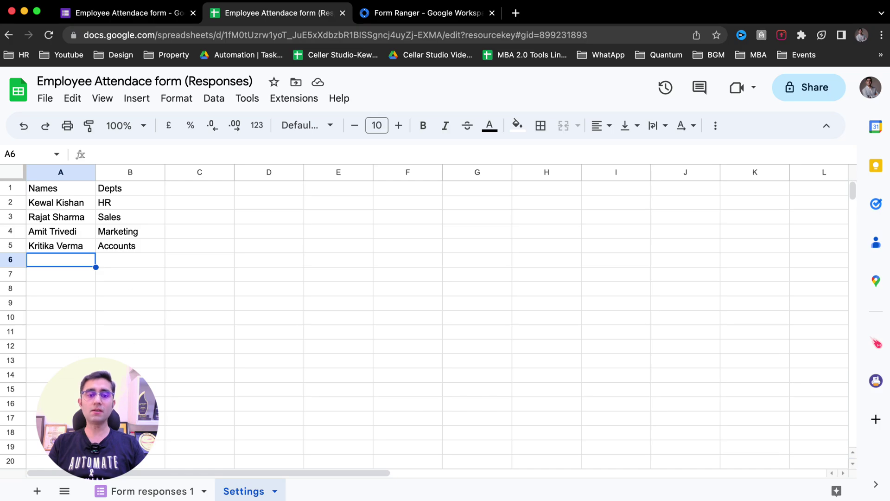
# Look over the Form responses 1 columns, then select the Names and Depts lists on Settings.
pyautogui.click(122, 490)
pyautogui.moveTo(74, 234); pyautogui.dragTo(74, 276)
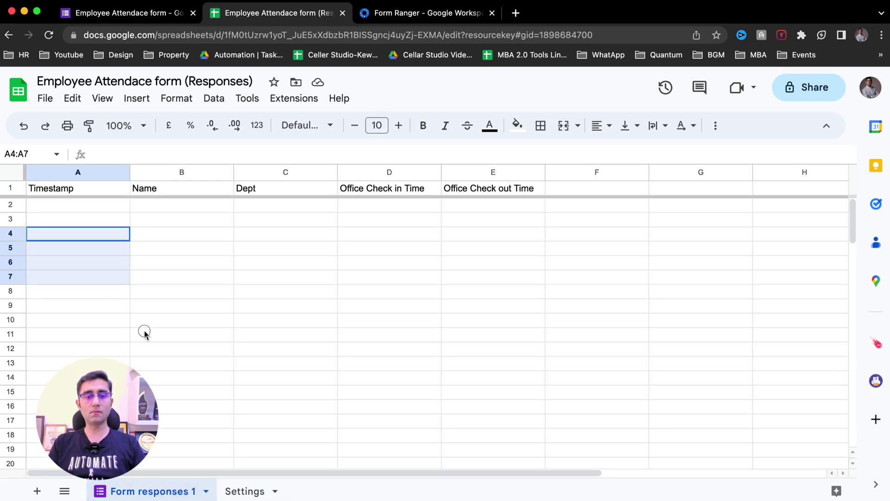
pyautogui.keyDown('shift'); pyautogui.click(261, 419); pyautogui.keyUp('shift')
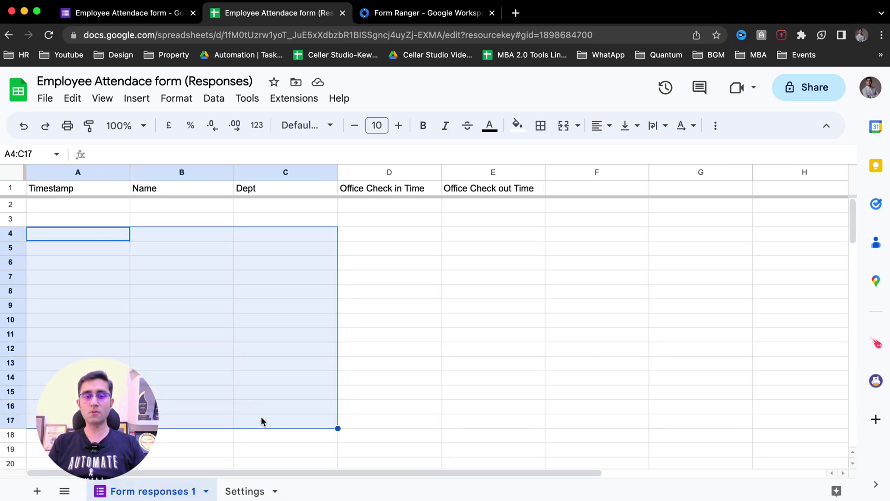
pyautogui.click(247, 492)
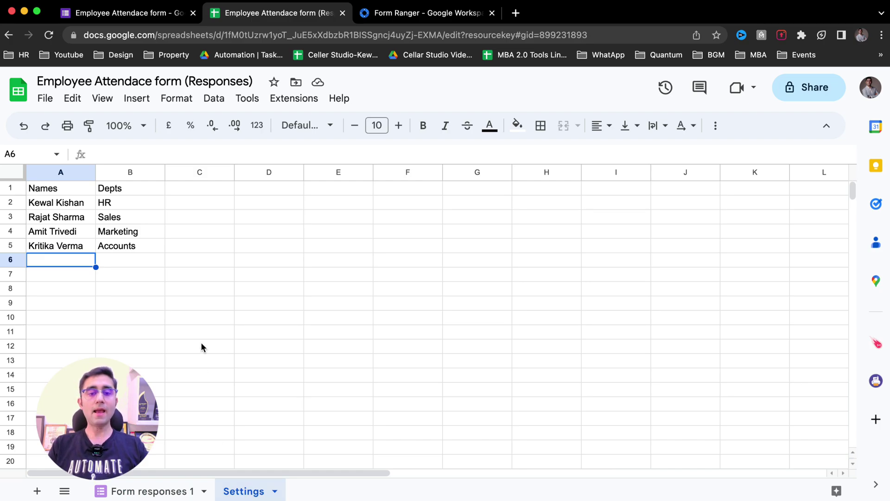
pyautogui.moveTo(72, 203); pyautogui.dragTo(68, 358)
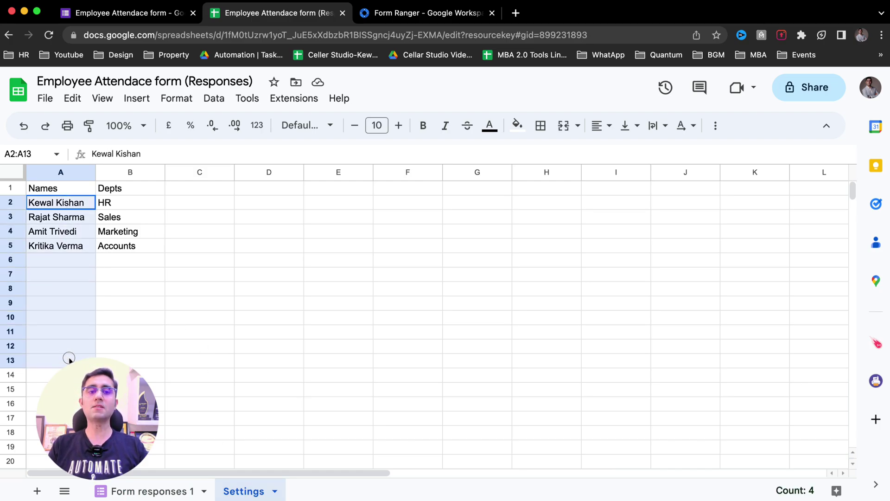
pyautogui.moveTo(107, 202); pyautogui.dragTo(119, 345)
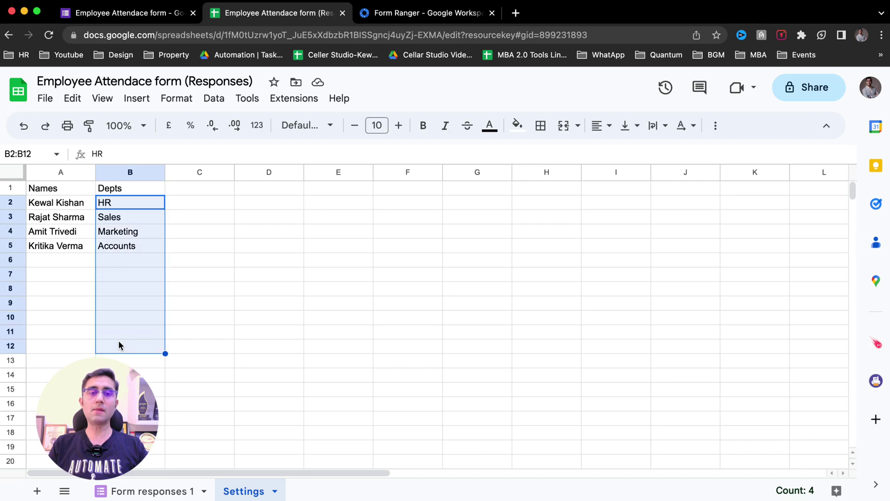
# Zoom the Settings sheet to 130% and select the Names column including its header.
pyautogui.click(119, 125)
pyautogui.write('1')
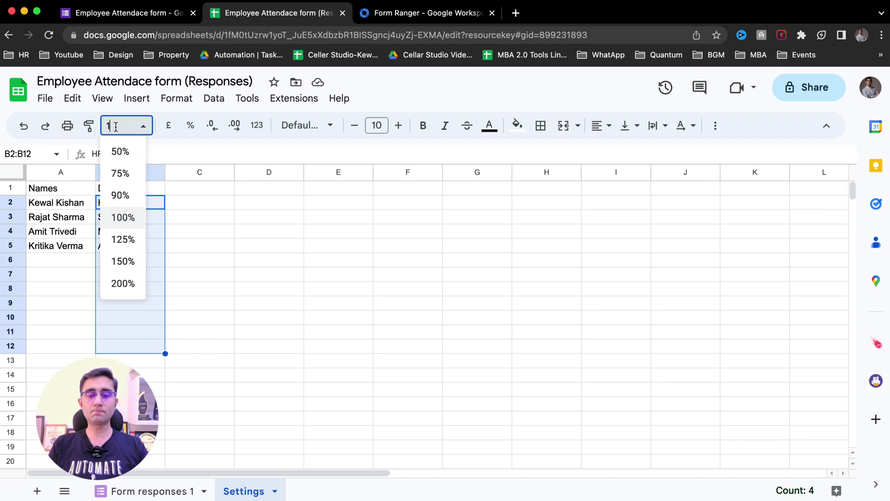
pyautogui.write('30')
pyautogui.press('Return')
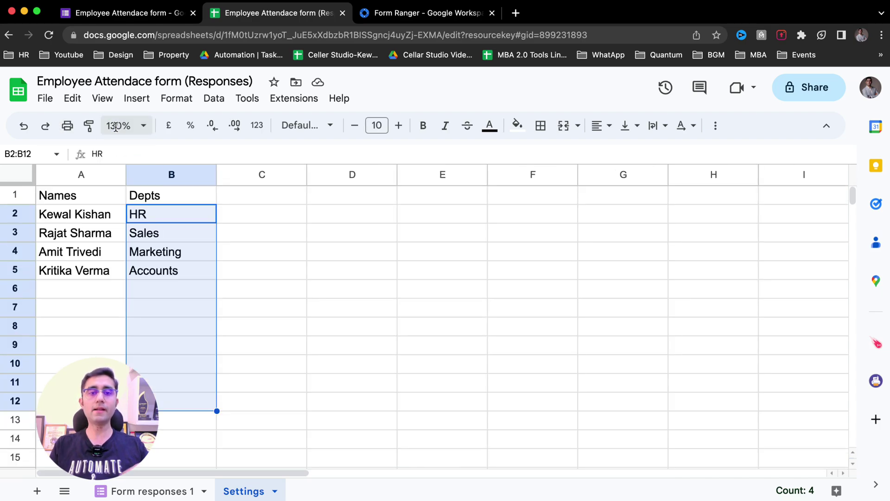
pyautogui.click(91, 255)
pyautogui.moveTo(82, 202); pyautogui.dragTo(93, 381)
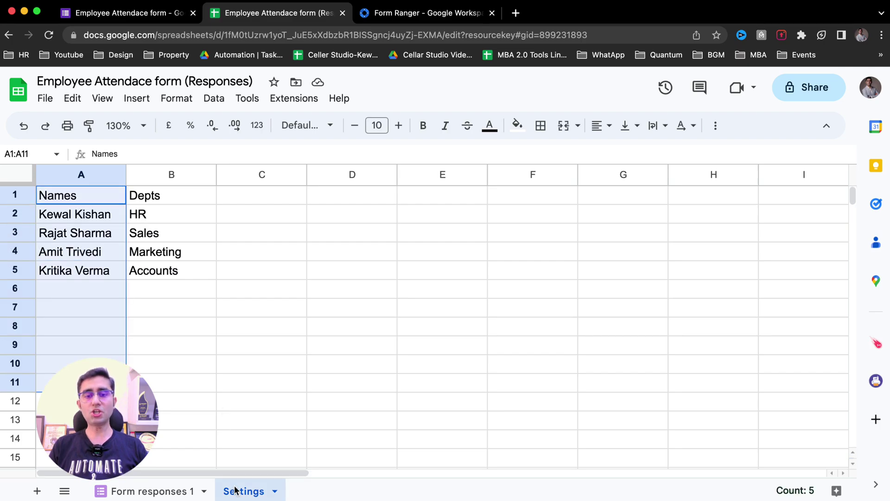
pyautogui.click(139, 13)
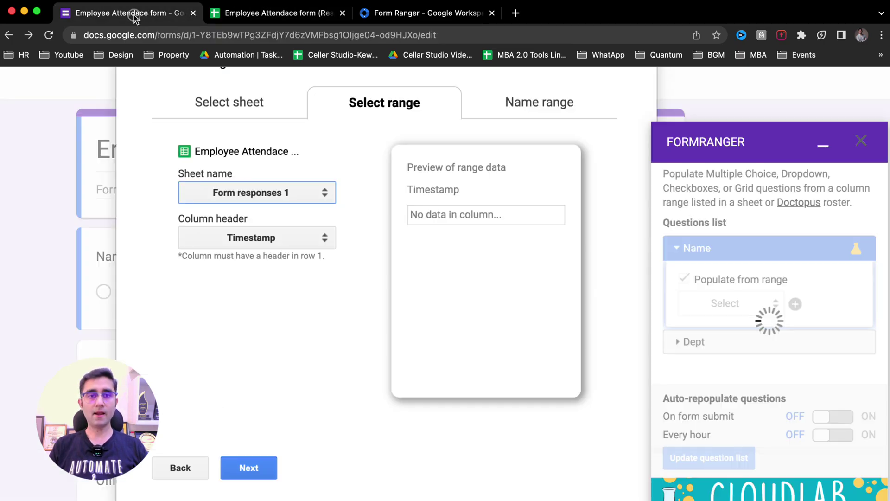
# Set the range to sheet Settings, column header Names, after briefly previewing Depts.
pyautogui.click(219, 186)
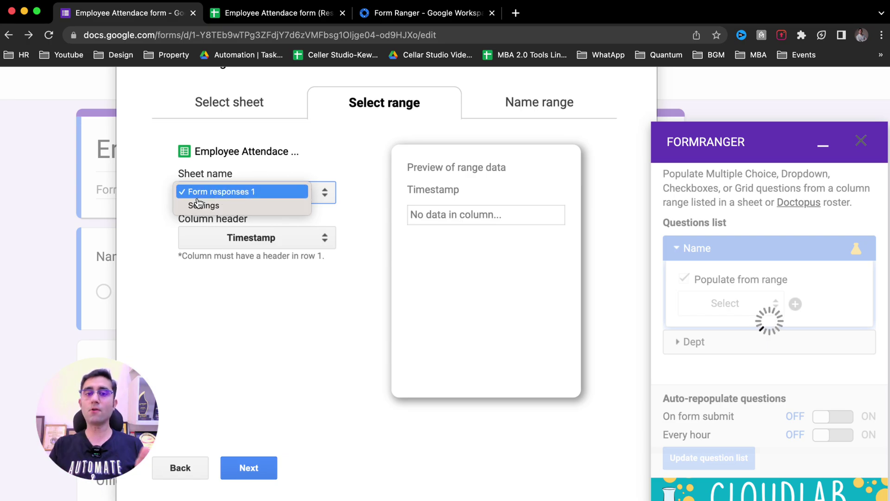
pyautogui.click(200, 205)
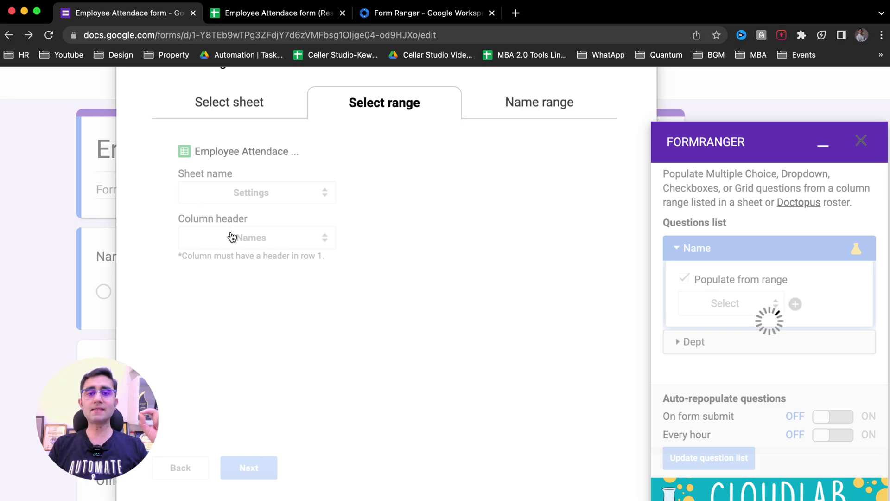
pyautogui.click(239, 247)
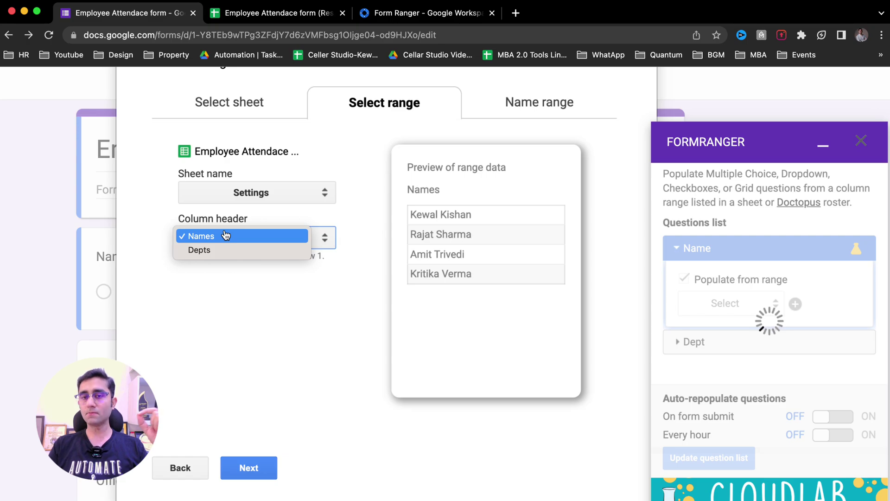
pyautogui.click(228, 251)
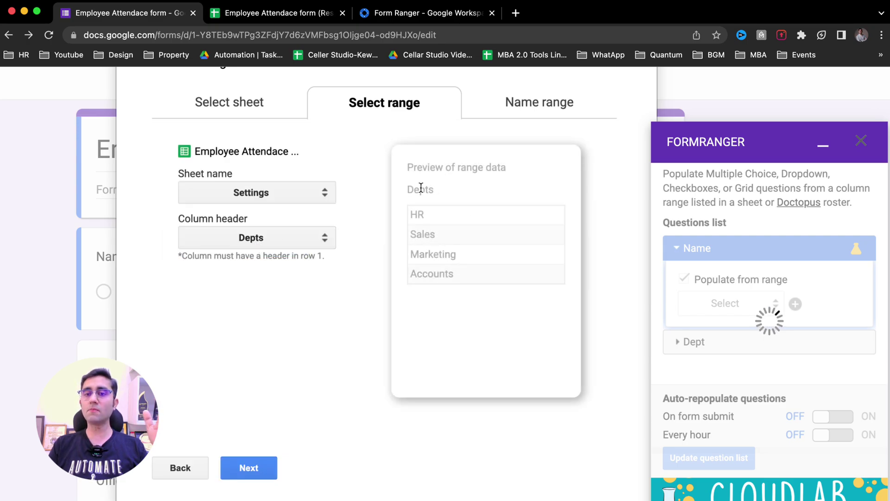
pyautogui.click(248, 239)
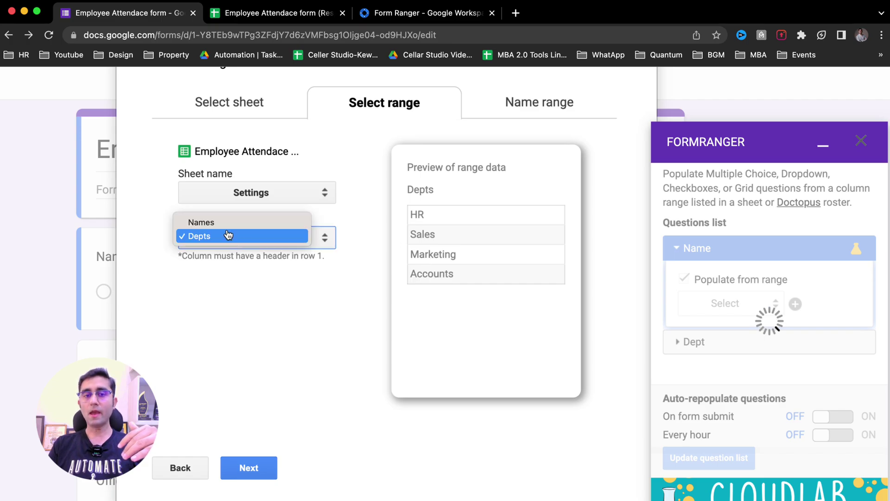
pyautogui.click(223, 223)
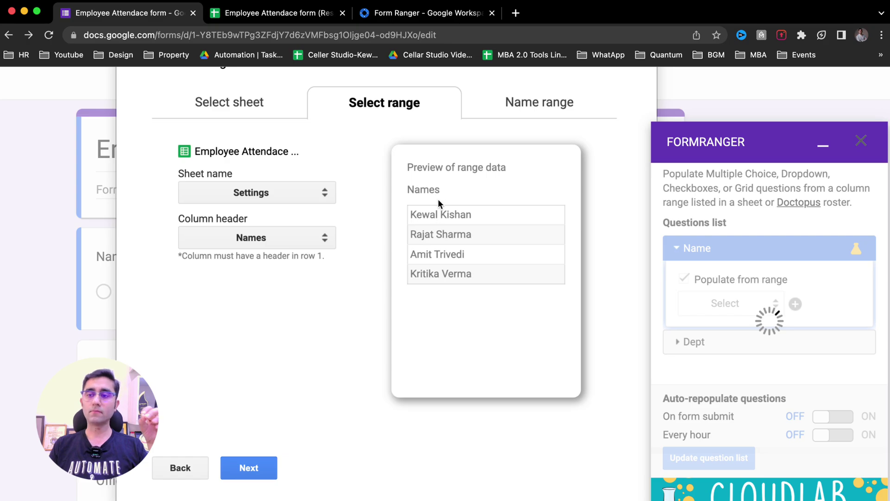
pyautogui.click(246, 469)
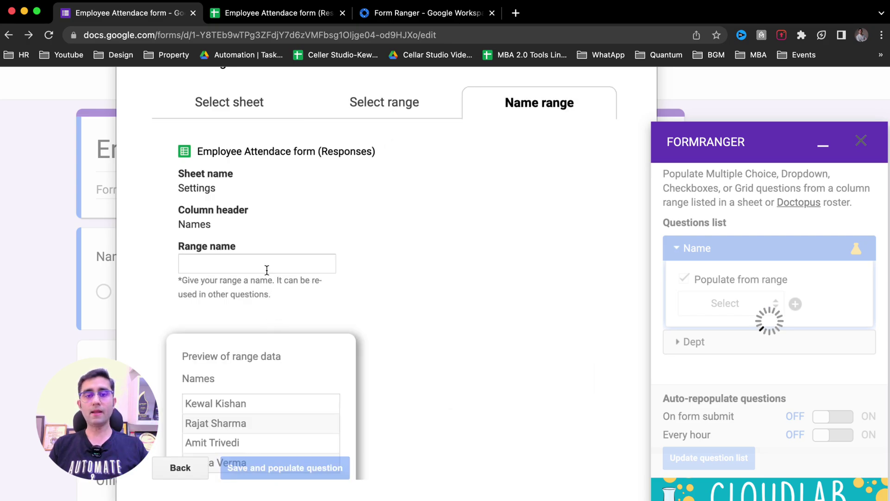
# Name the range employees_list and save it to populate the Name question.
pyautogui.scroll(-3, 263, 263)
pyautogui.scroll(3, 263, 263)
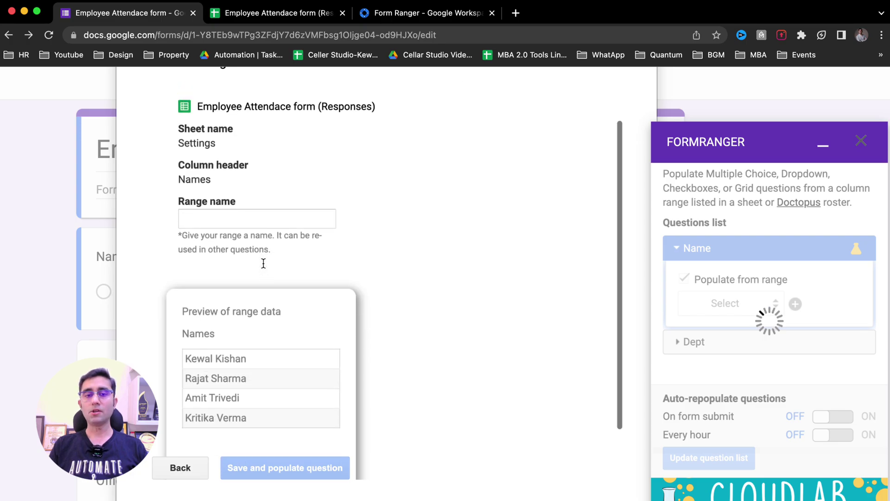
pyautogui.click(246, 255)
pyautogui.write('emp')
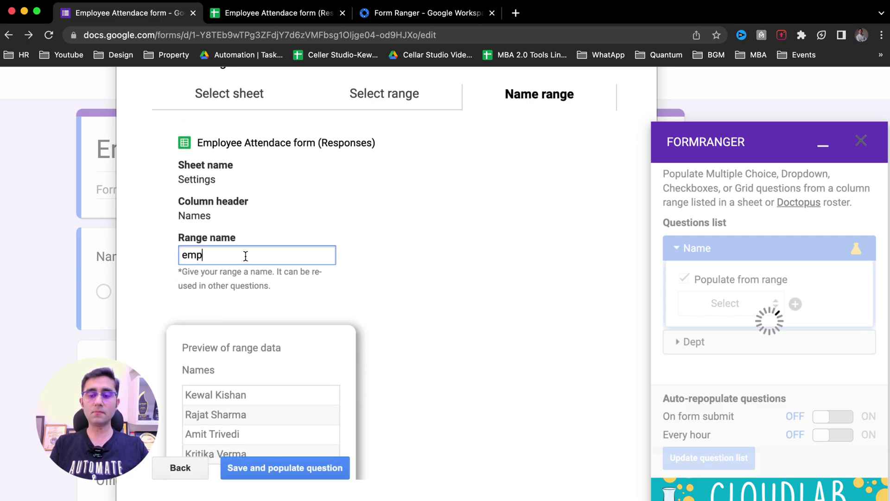
pyautogui.write('loyees_list')
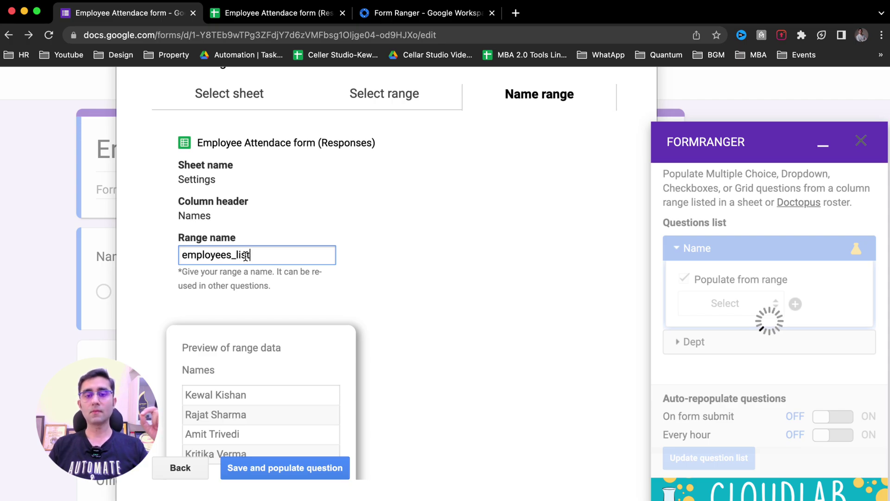
pyautogui.click(261, 474)
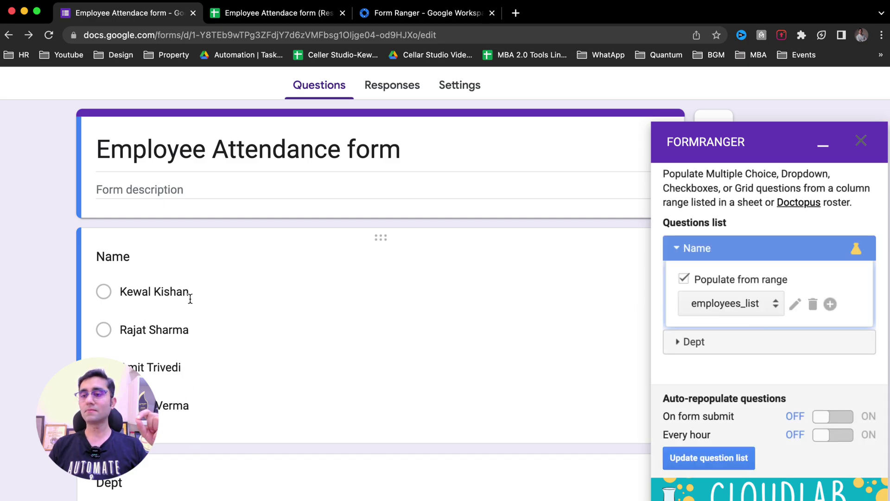
# Glance at the spreadsheet, then enable Populate from range for the Dept question.
pyautogui.scroll(-2, 189, 298)
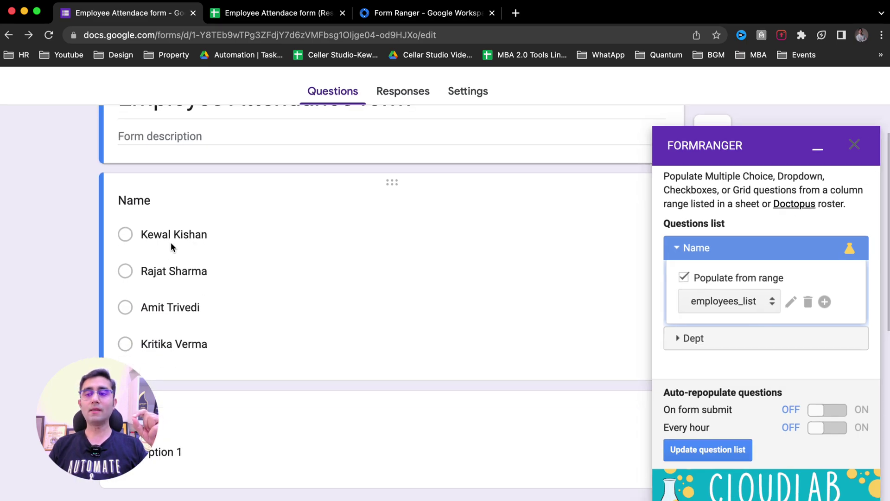
pyautogui.hotkey('ctrl', 'Tab')
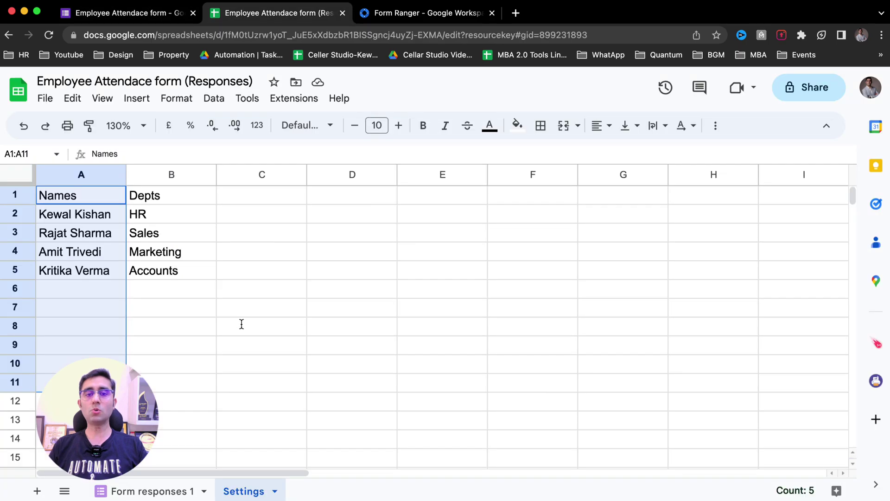
pyautogui.click(82, 297)
pyautogui.hotkey('ctrl', 'shift', 'Tab')
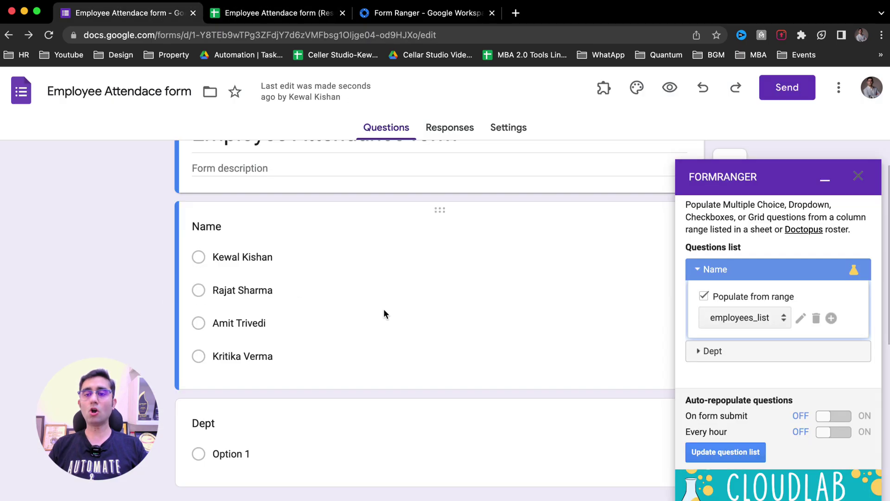
pyautogui.click(708, 352)
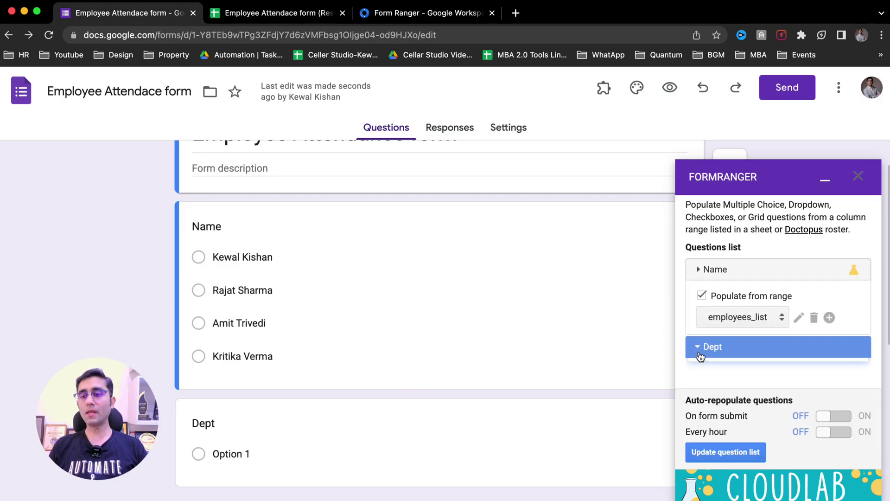
pyautogui.click(705, 320)
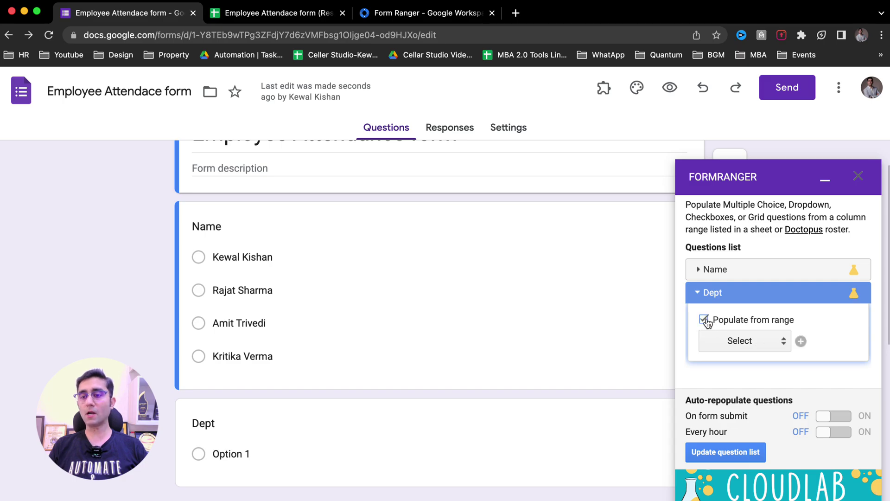
# Create a new Dept range from the responses spreadsheet's Settings sheet, Depts column.
pyautogui.click(800, 342)
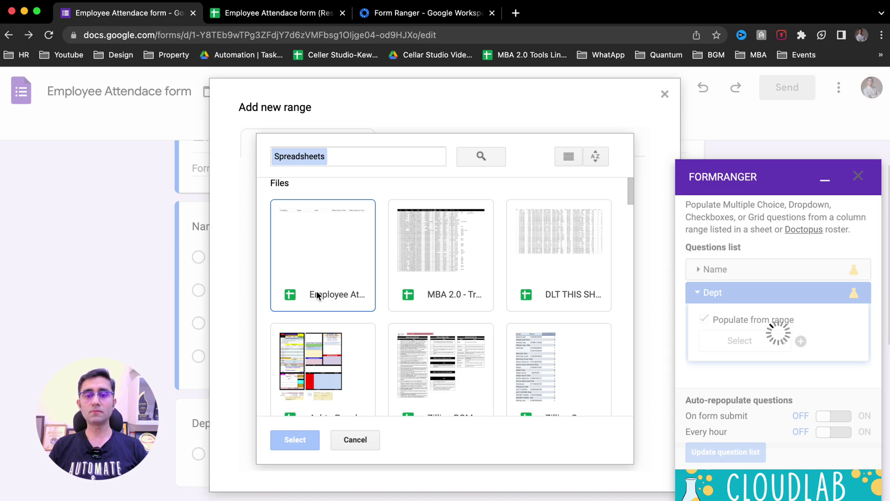
pyautogui.click(317, 296)
pyautogui.click(285, 444)
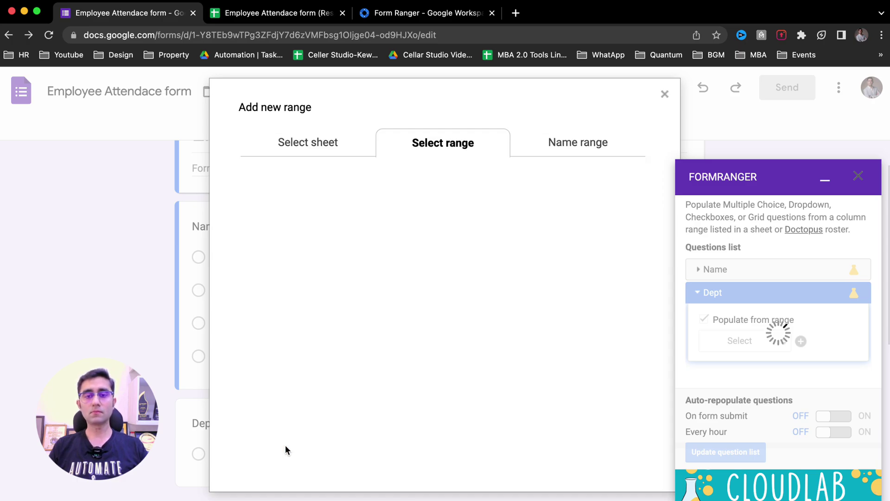
pyautogui.click(336, 215)
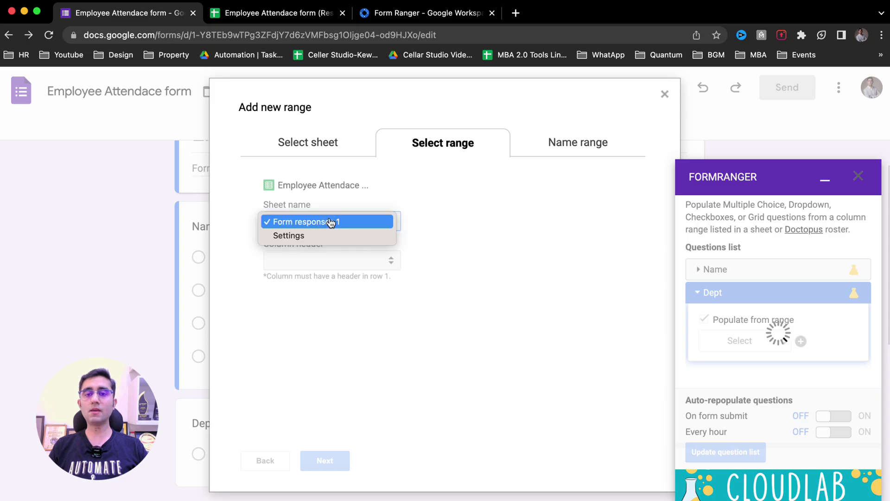
pyautogui.click(312, 235)
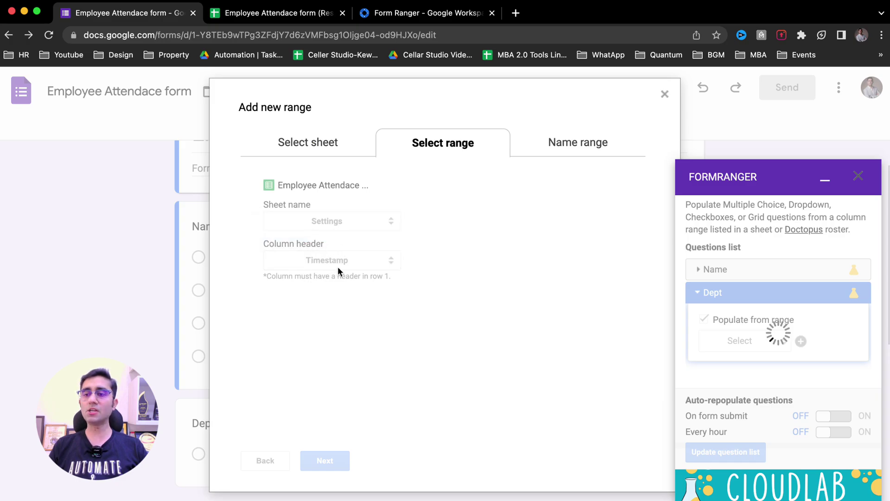
pyautogui.click(315, 262)
pyautogui.click(311, 278)
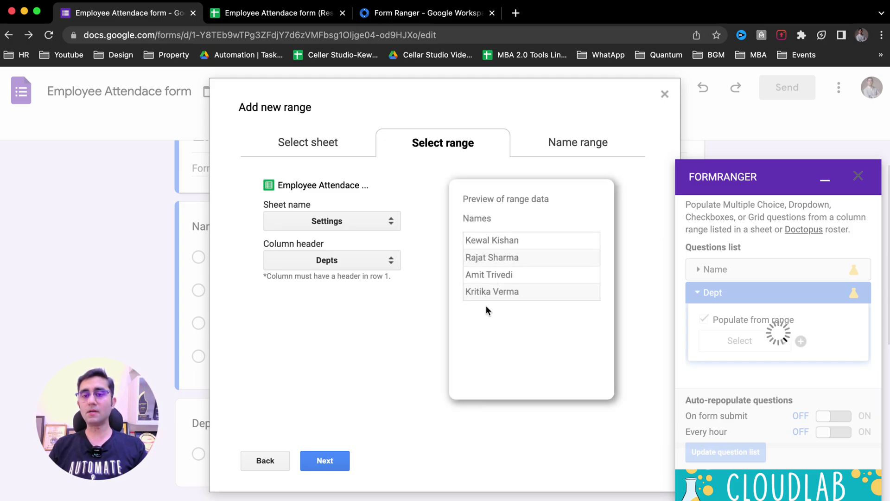
pyautogui.click(369, 259)
pyautogui.click(355, 249)
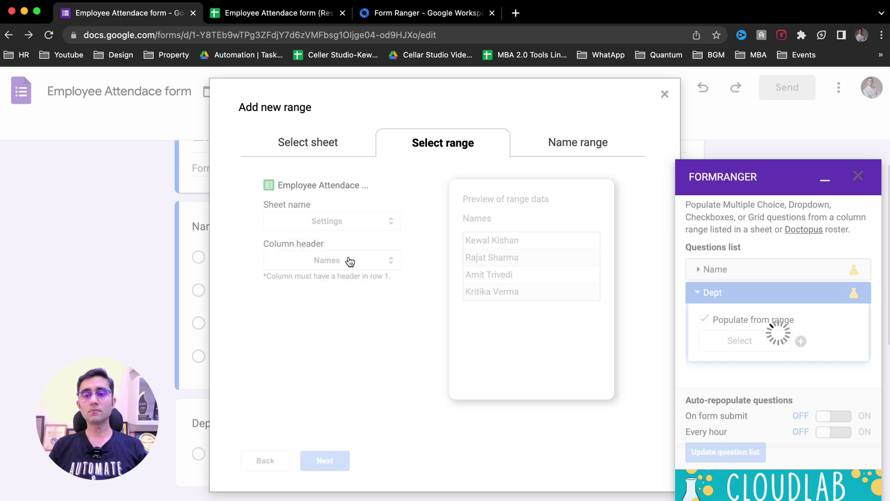
pyautogui.click(348, 260)
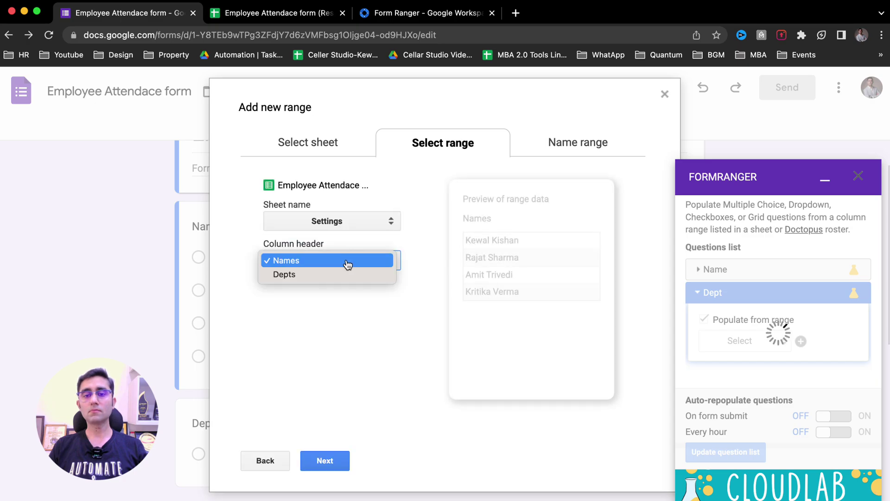
pyautogui.click(333, 276)
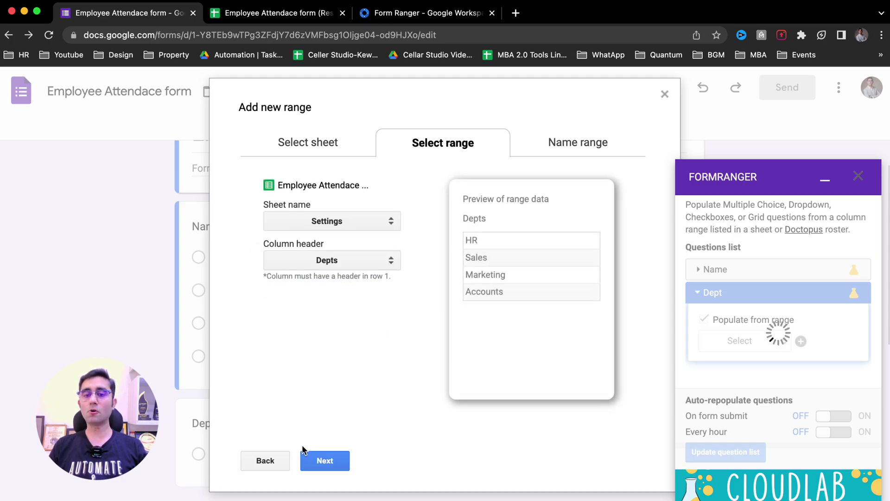
# Name the range departments and save it to populate the Dept question.
pyautogui.click(325, 462)
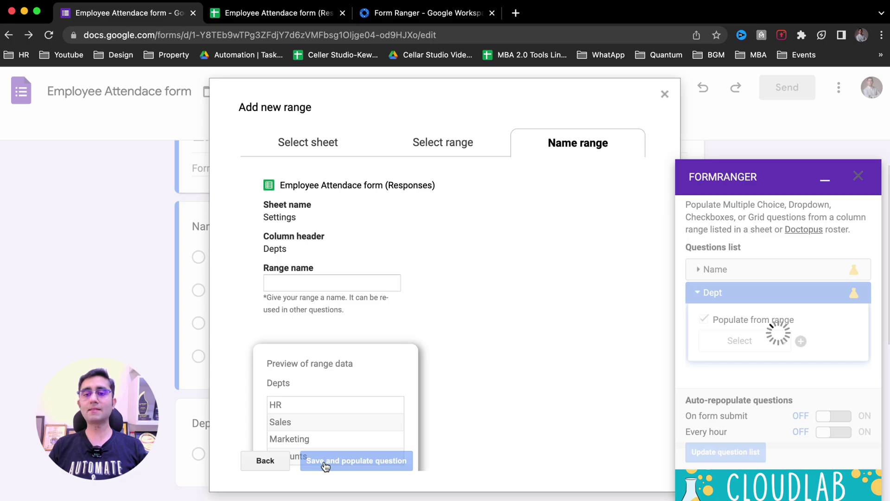
pyautogui.click(316, 288)
pyautogui.write('departments')
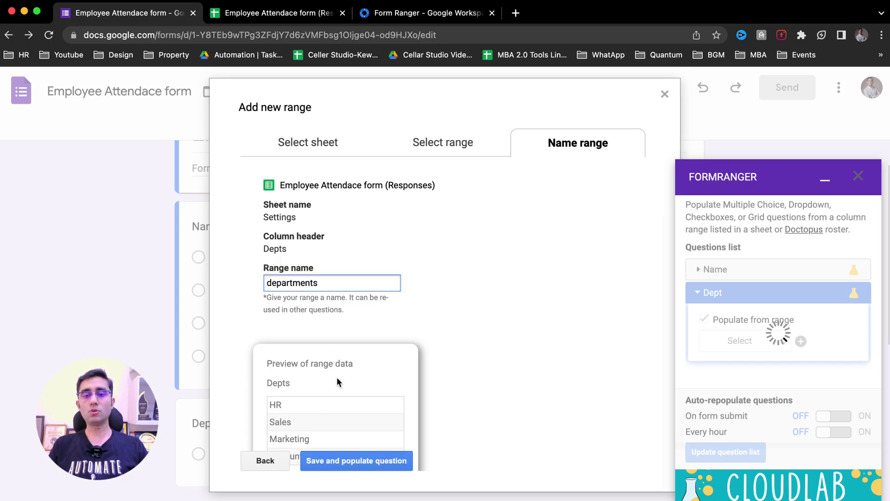
pyautogui.click(350, 461)
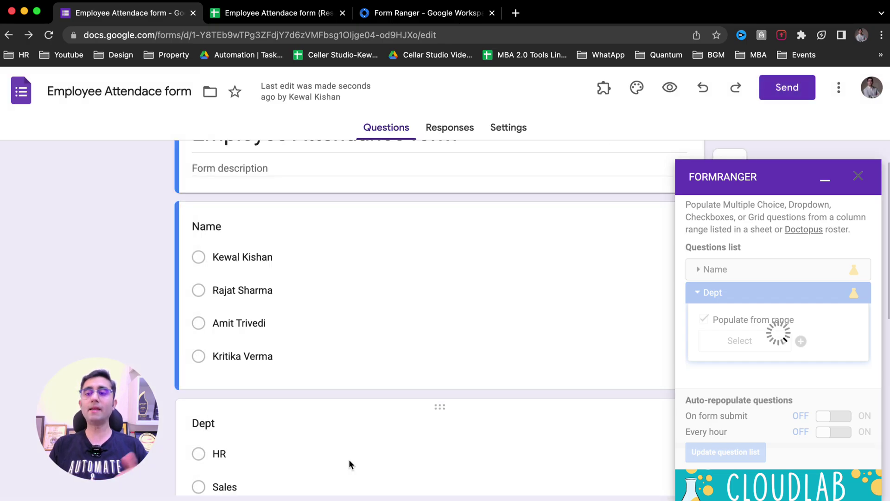
# Check the Dept choices, then confirm the Name question's range remains employees_list.
pyautogui.scroll(-3, 349, 459)
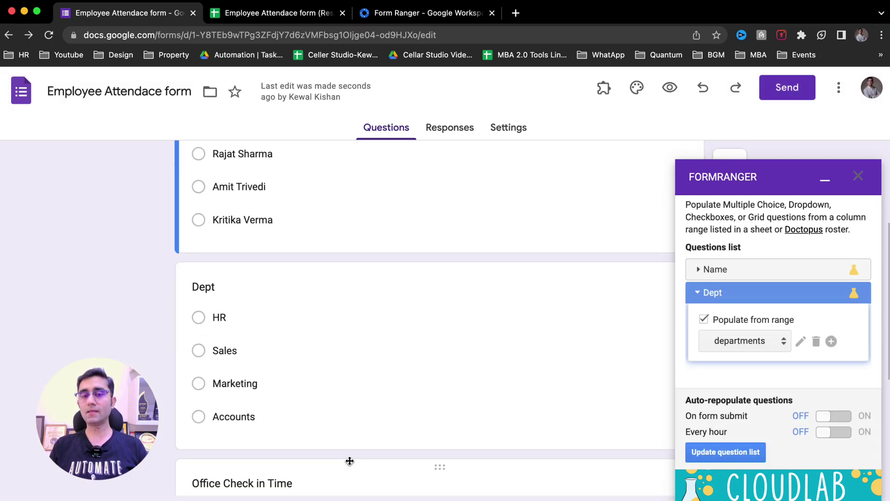
pyautogui.scroll(-2, 348, 459)
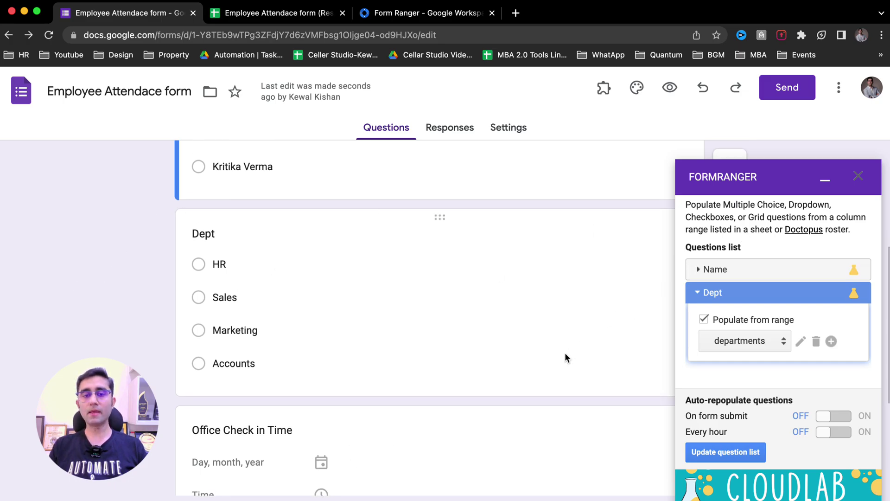
pyautogui.scroll(-2, 565, 352)
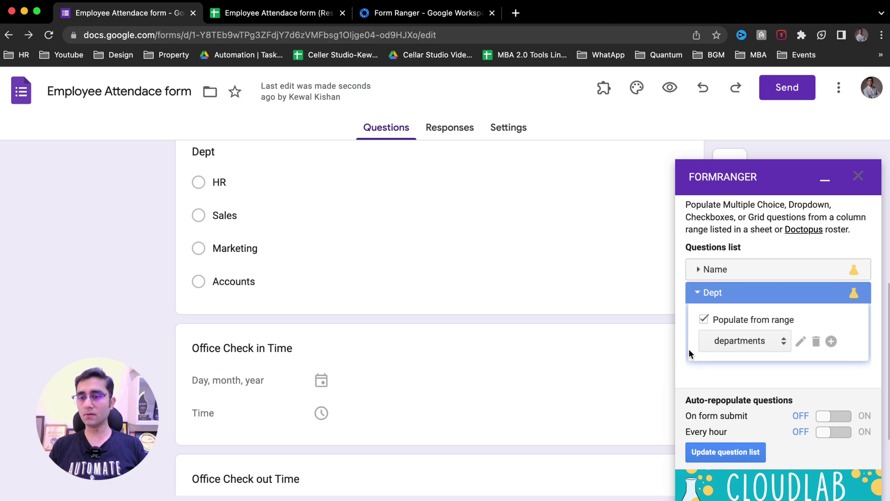
pyautogui.click(737, 269)
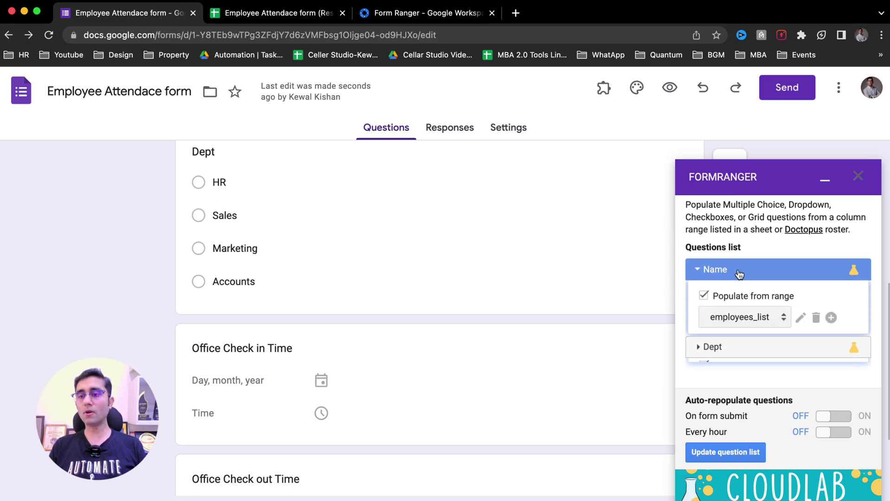
pyautogui.click(739, 317)
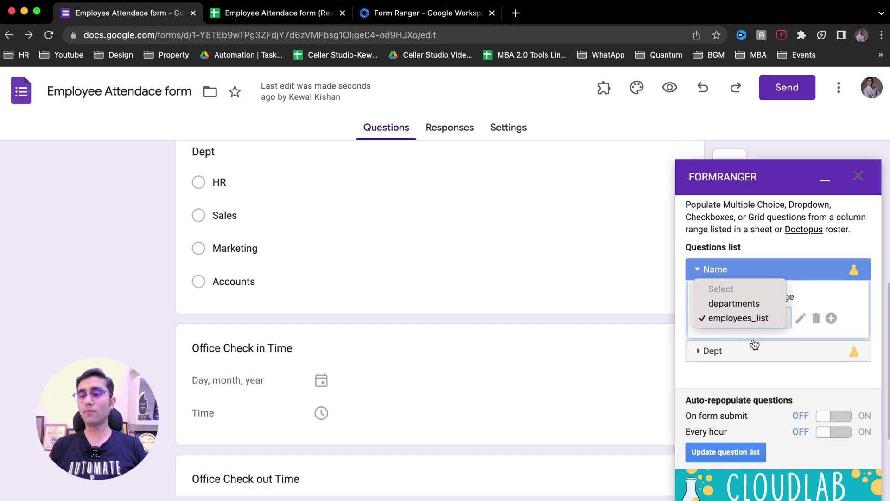
pyautogui.click(703, 379)
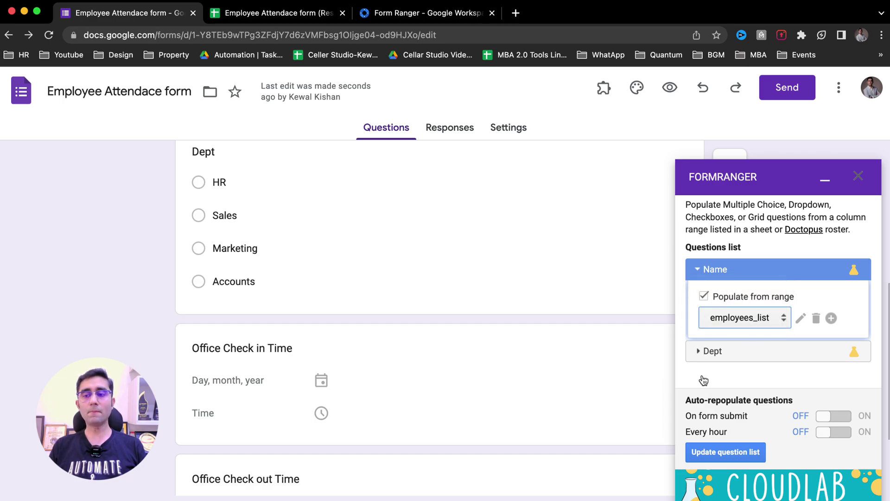
# Turn on repopulating on form submit and every hour, then update the question lists.
pyautogui.scroll(5, 813, 419)
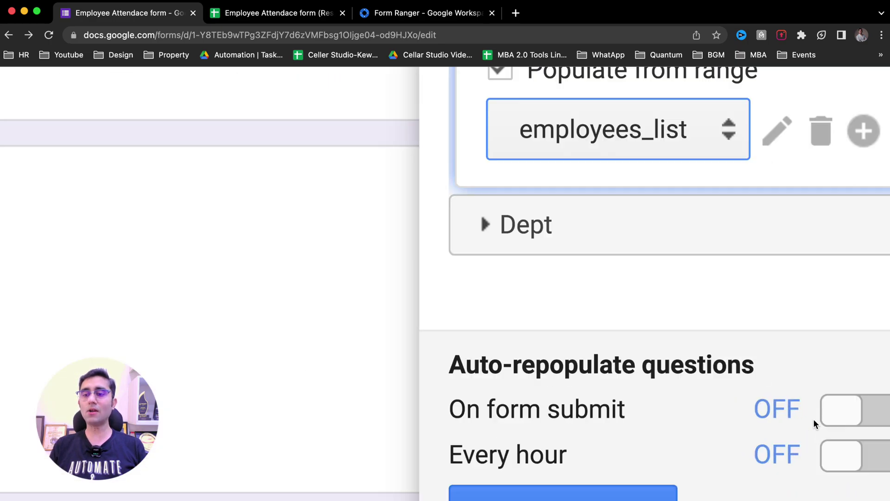
pyautogui.scroll(-3, 814, 419)
pyautogui.hscroll(3, 814, 418)
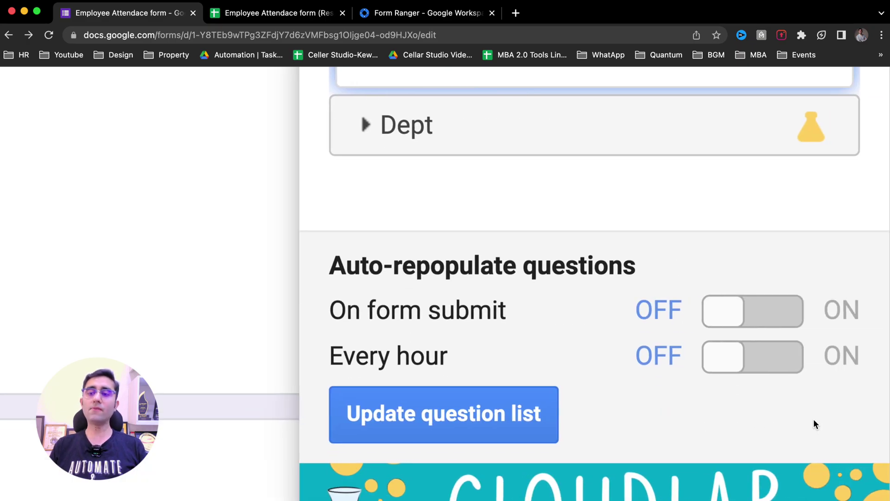
pyautogui.click(774, 315)
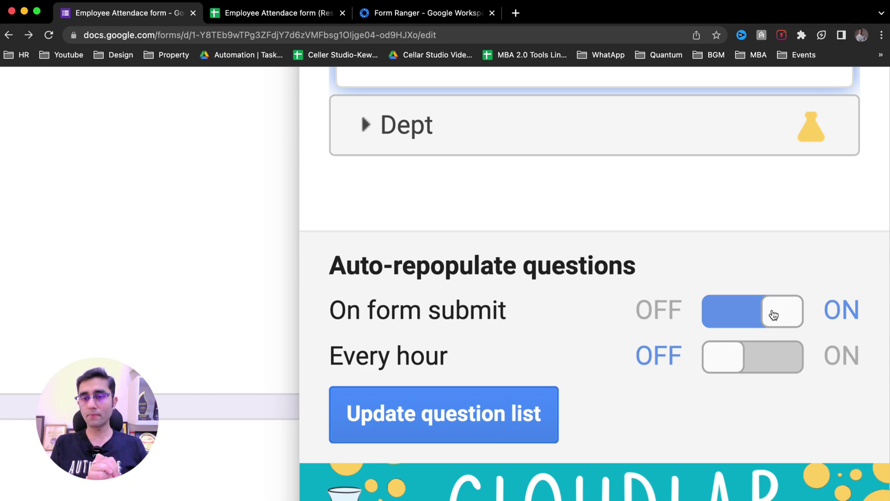
pyautogui.click(751, 369)
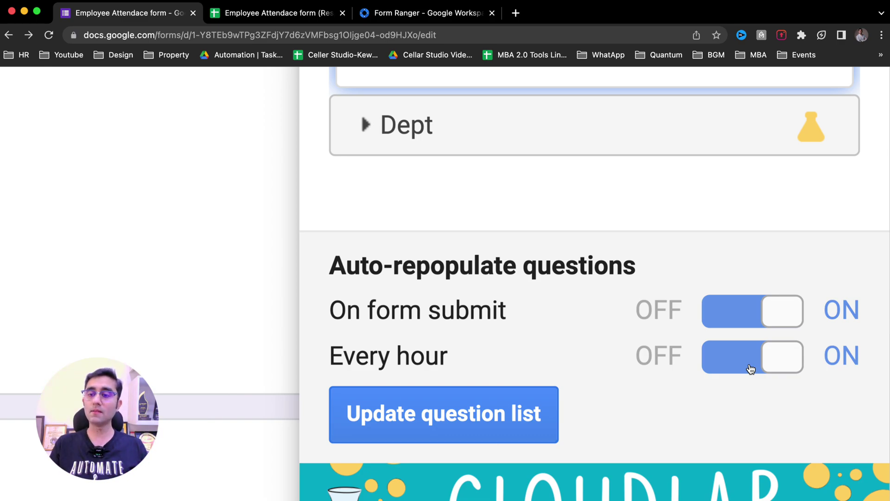
pyautogui.click(485, 420)
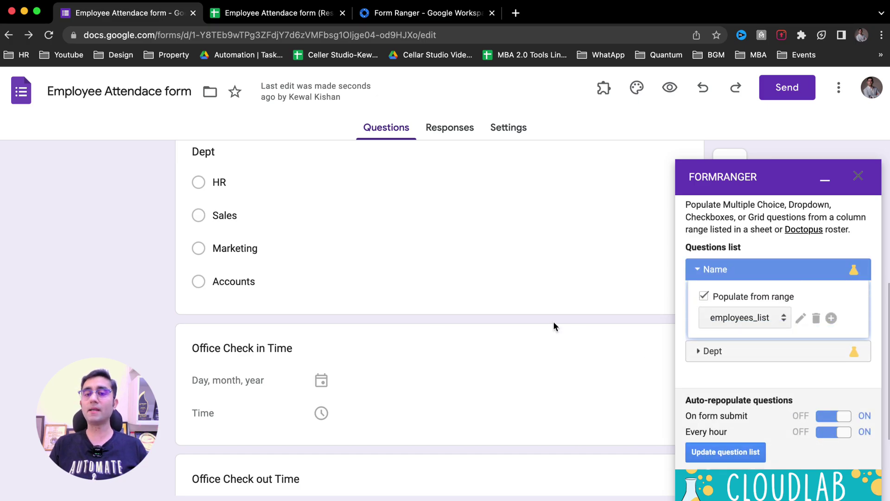
# Enter a fifth employee name in cell A6 of the Names column, then return to the form.
pyautogui.scroll(2, 553, 321)
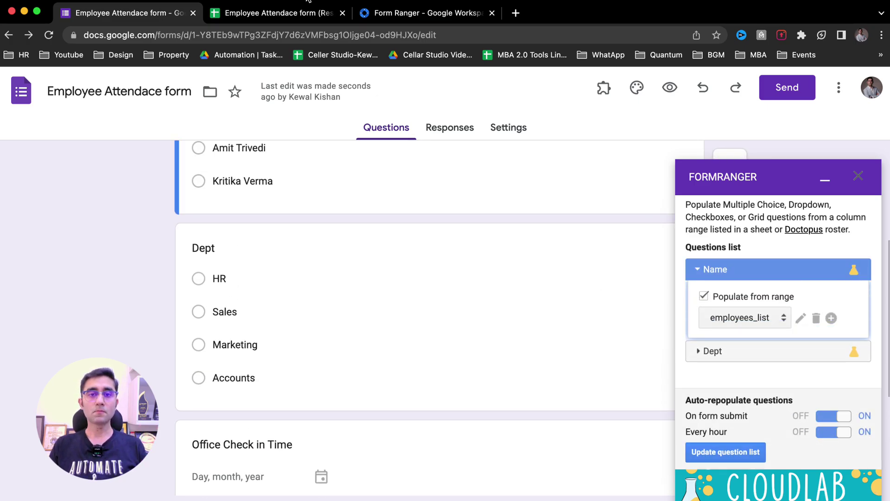
pyautogui.scroll(2, 287, 269)
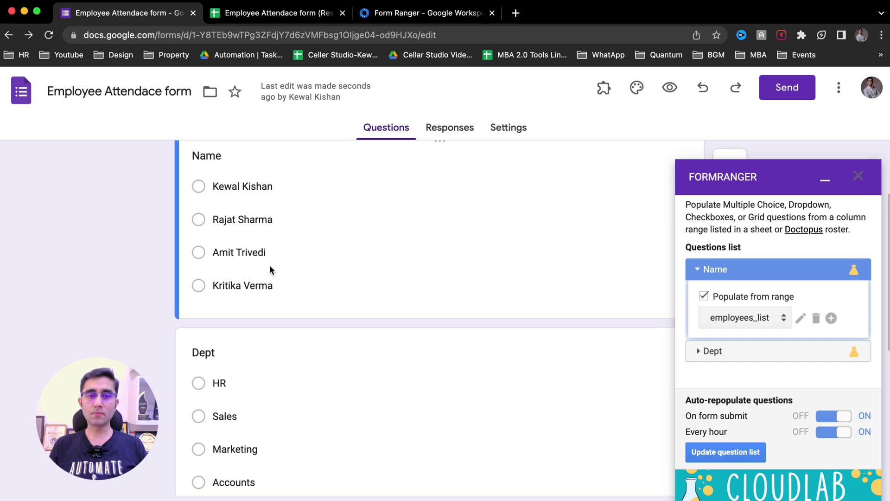
pyautogui.click(239, 14)
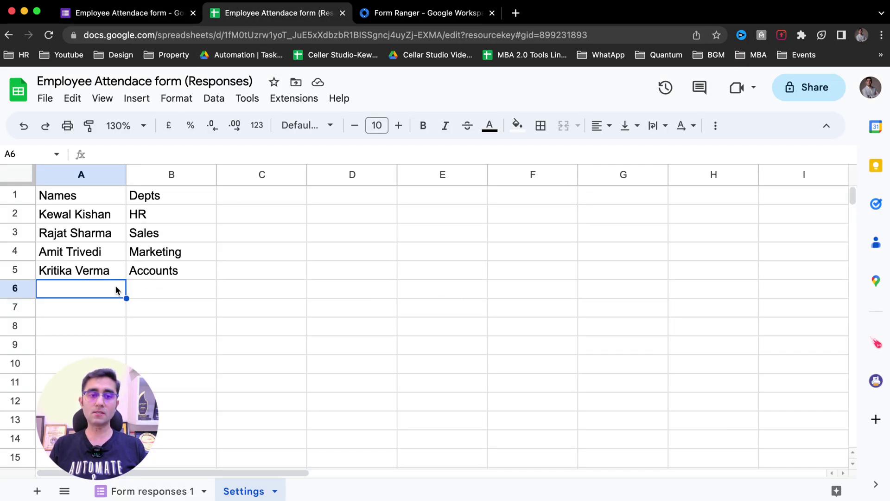
pyautogui.write('Ramesh')
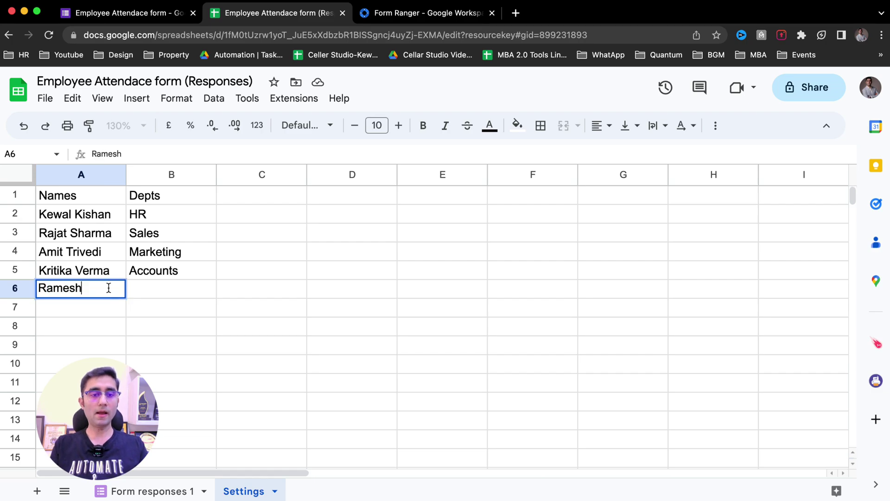
pyautogui.press('Return')
pyautogui.hotkey('ctrl', 'shift', 'Tab')
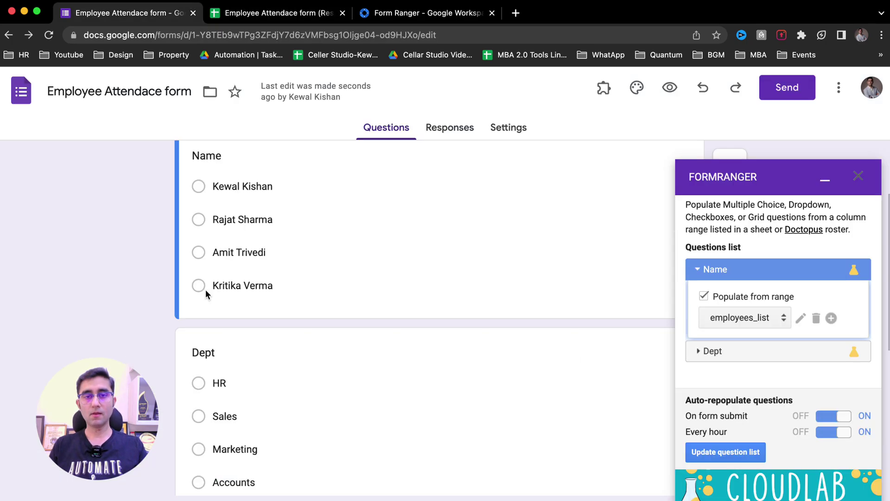
# Submit a test response on the live form with an employee name and Marketing department.
pyautogui.click(669, 88)
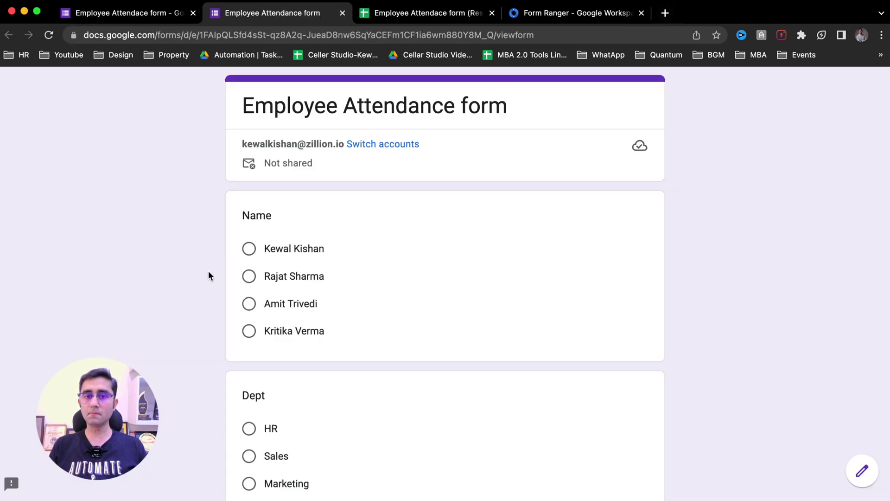
pyautogui.click(249, 304)
pyautogui.scroll(-6, 165, 340)
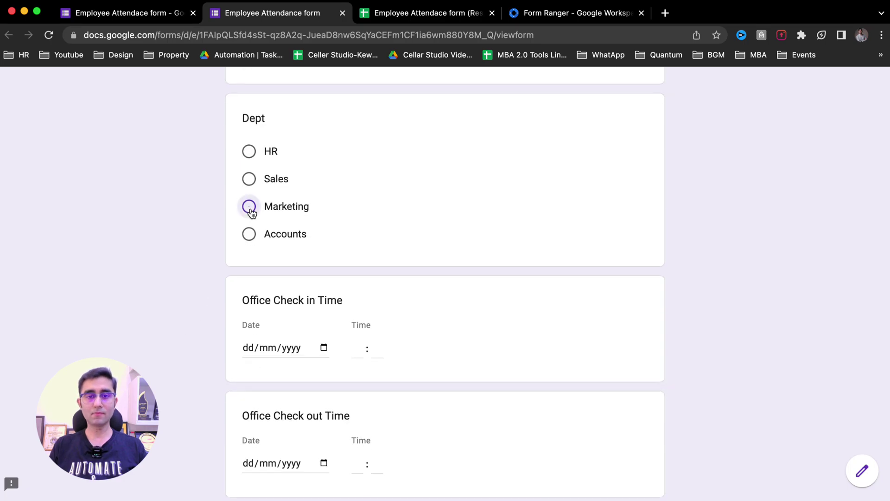
pyautogui.click(249, 207)
pyautogui.scroll(-3, 222, 325)
pyautogui.click(243, 413)
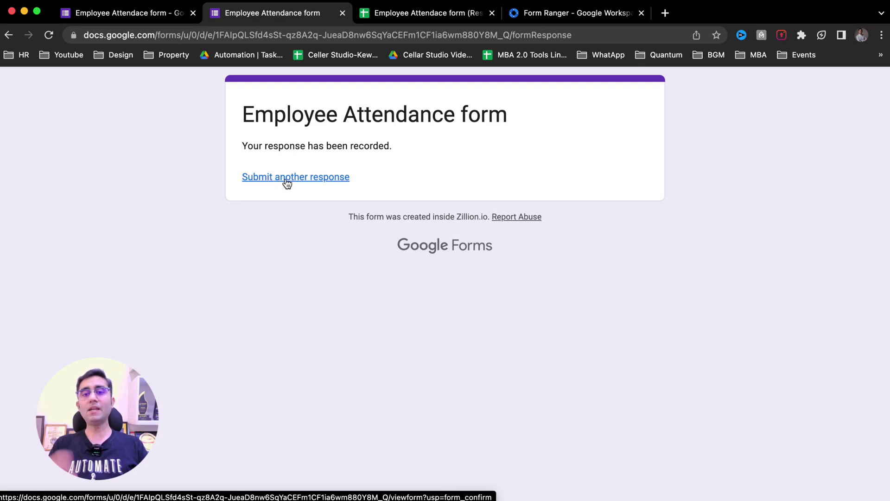
# Check the spreadsheet, then start a fresh blank response listing the fifth employee name.
pyautogui.hotkey('ctrl', 'Tab')
pyautogui.hotkey('ctrl', 'shift', 'Tab')
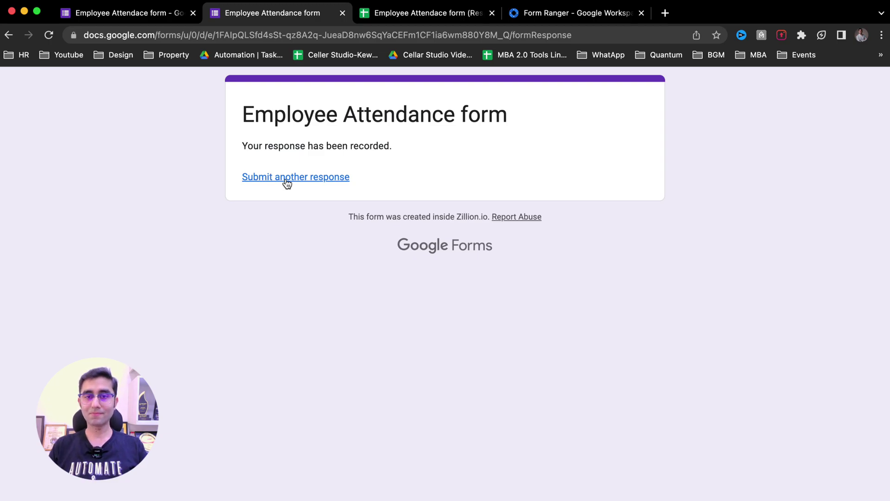
pyautogui.click(287, 179)
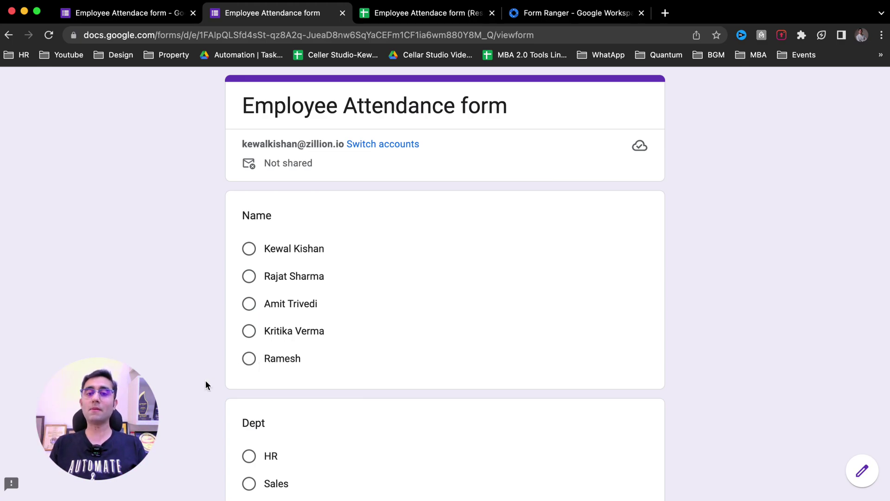
# Select the newly added employee's name, then enter Finance in the sheet's Depts cell B6.
pyautogui.scroll(-4, 206, 385)
pyautogui.click(249, 272)
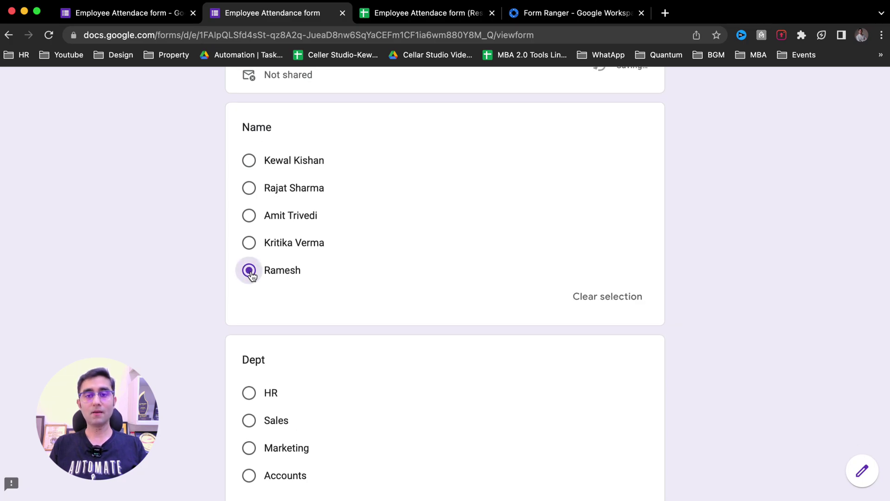
pyautogui.hotkey('ctrl', 'Tab')
pyautogui.click(150, 288)
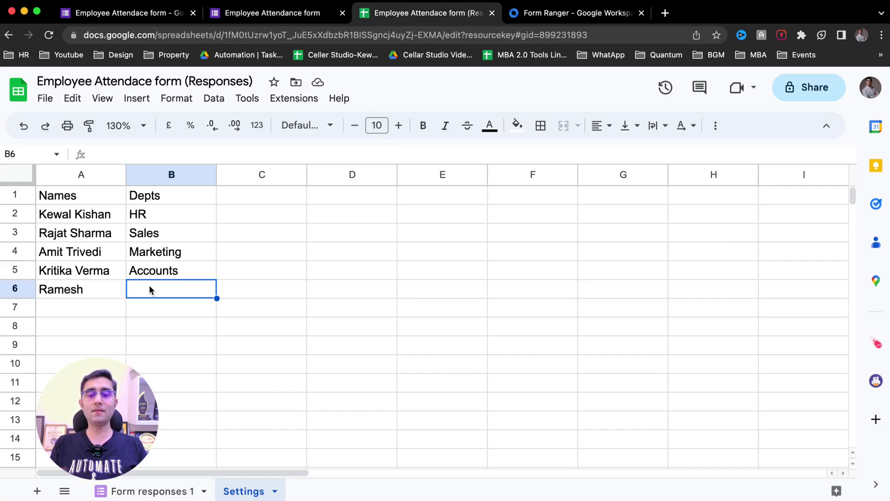
pyautogui.write('Finance')
pyautogui.press('Return')
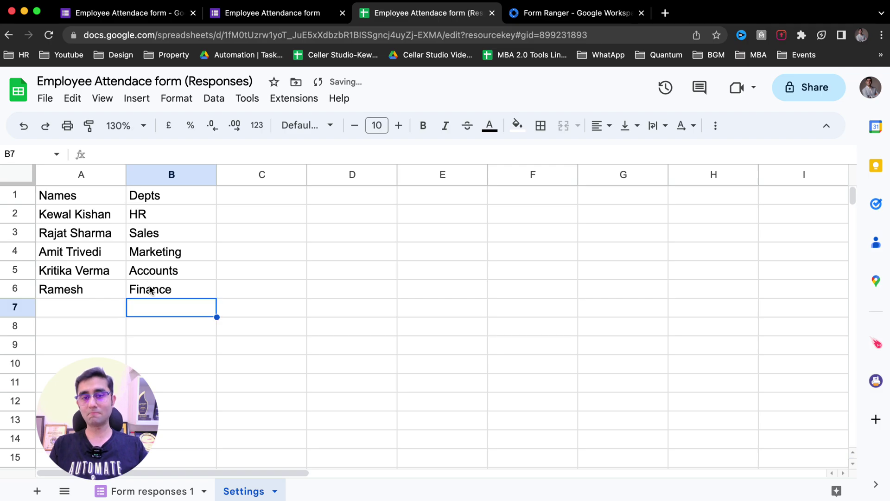
# Back on the form, choose the Sales department and submit the response.
pyautogui.hotkey('ctrl', 'shift', 'Tab')
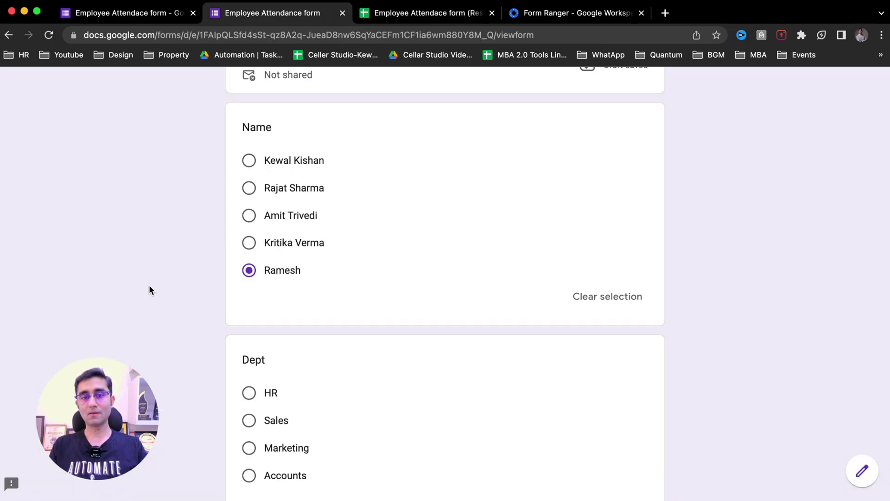
pyautogui.click(250, 421)
pyautogui.scroll(-3, 250, 422)
pyautogui.scroll(-5, 272, 349)
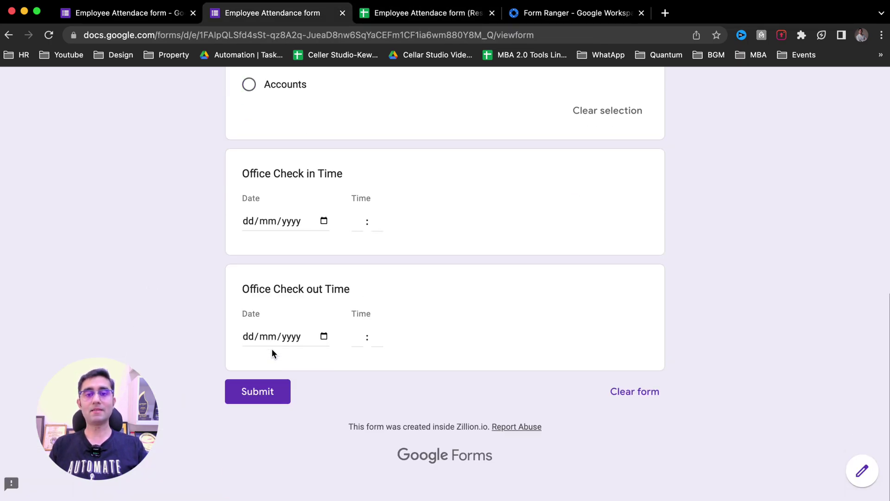
pyautogui.click(258, 408)
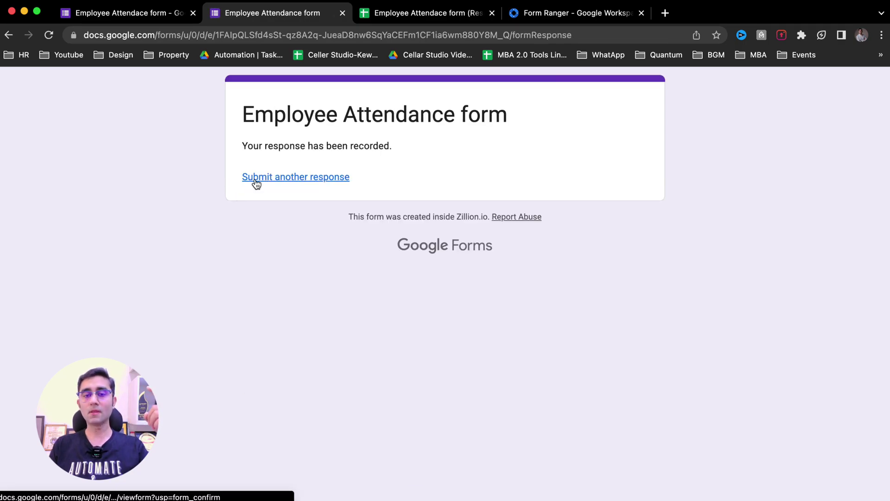
# Load a blank form to confirm Finance appears under Dept, briefly viewing the Form Ranger Marketplace page.
pyautogui.click(256, 182)
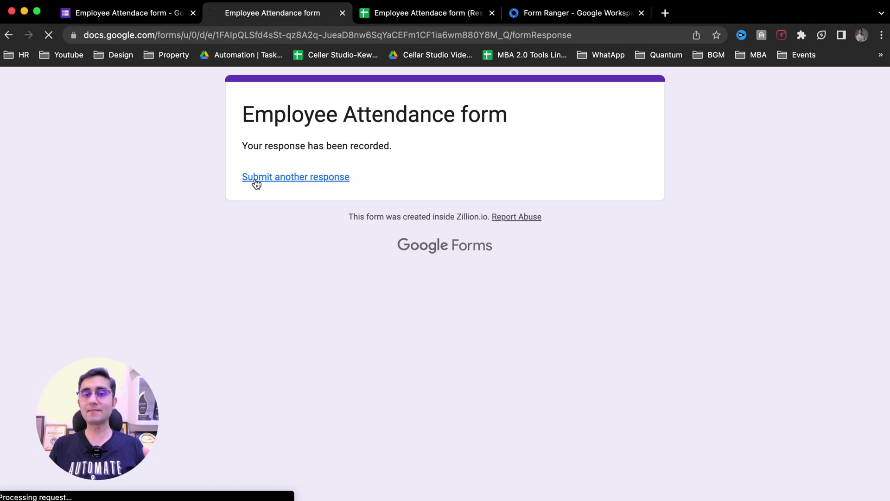
pyautogui.scroll(-5, 159, 297)
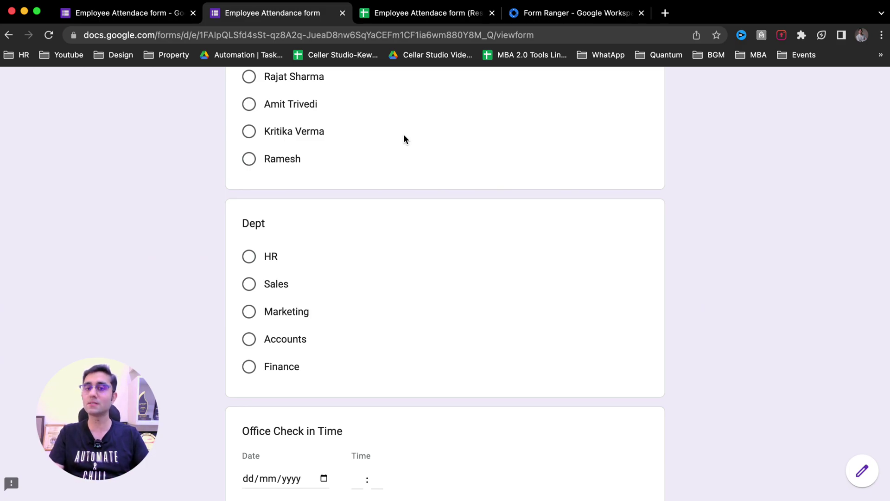
pyautogui.click(559, 14)
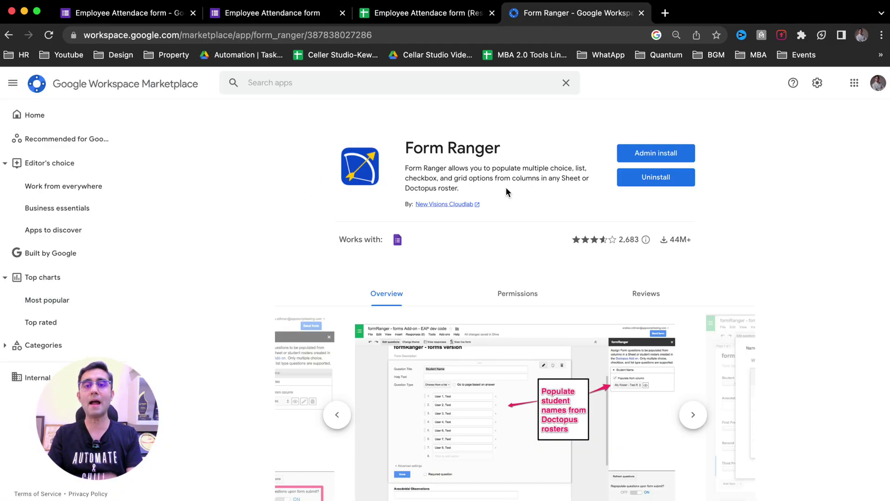
pyautogui.click(279, 14)
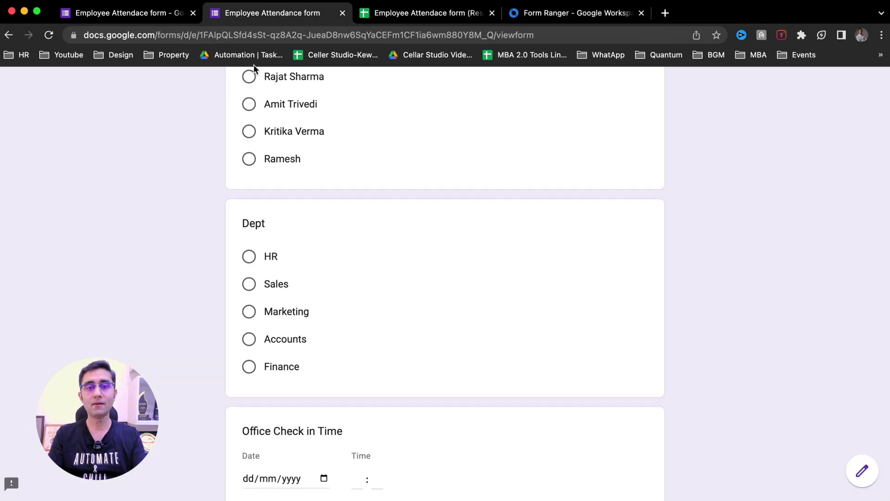
pyautogui.scroll(4, 188, 174)
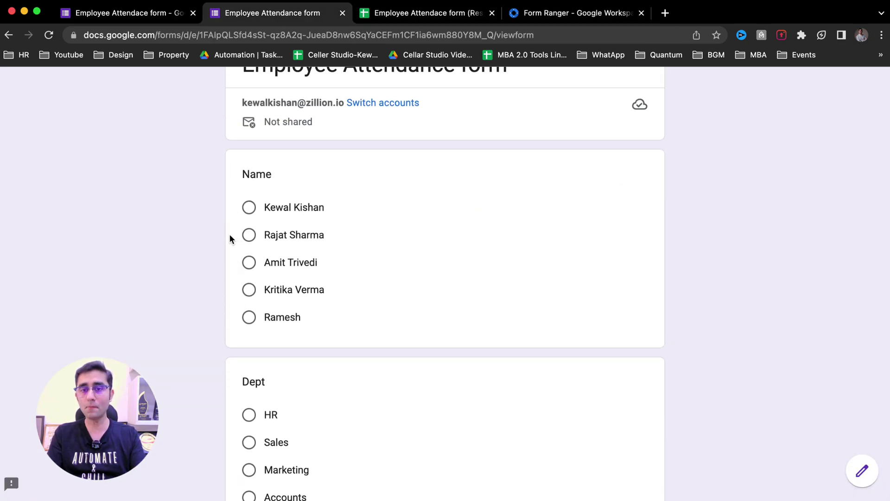
pyautogui.click(415, 17)
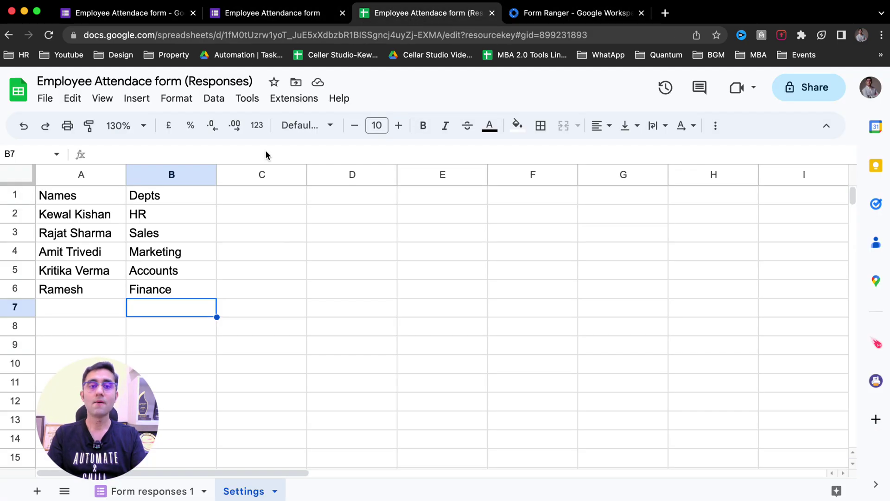
pyautogui.moveTo(90, 195); pyautogui.dragTo(93, 326)
pyautogui.moveTo(148, 235); pyautogui.dragTo(149, 364)
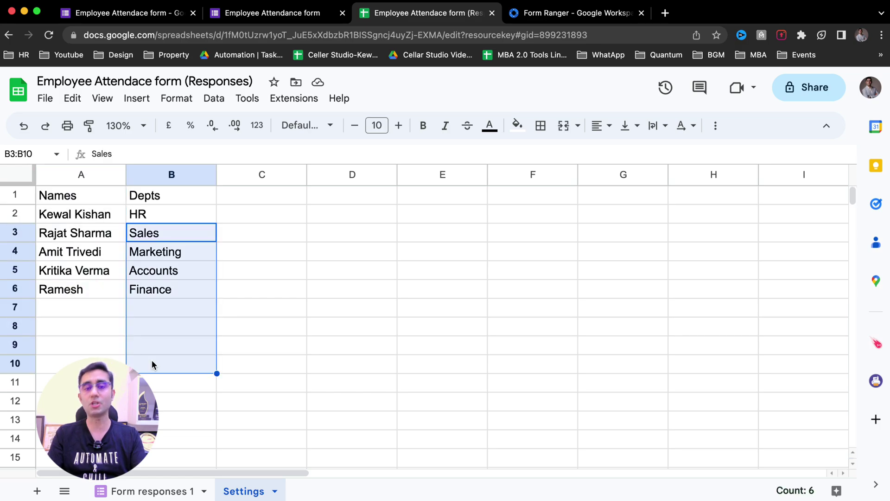